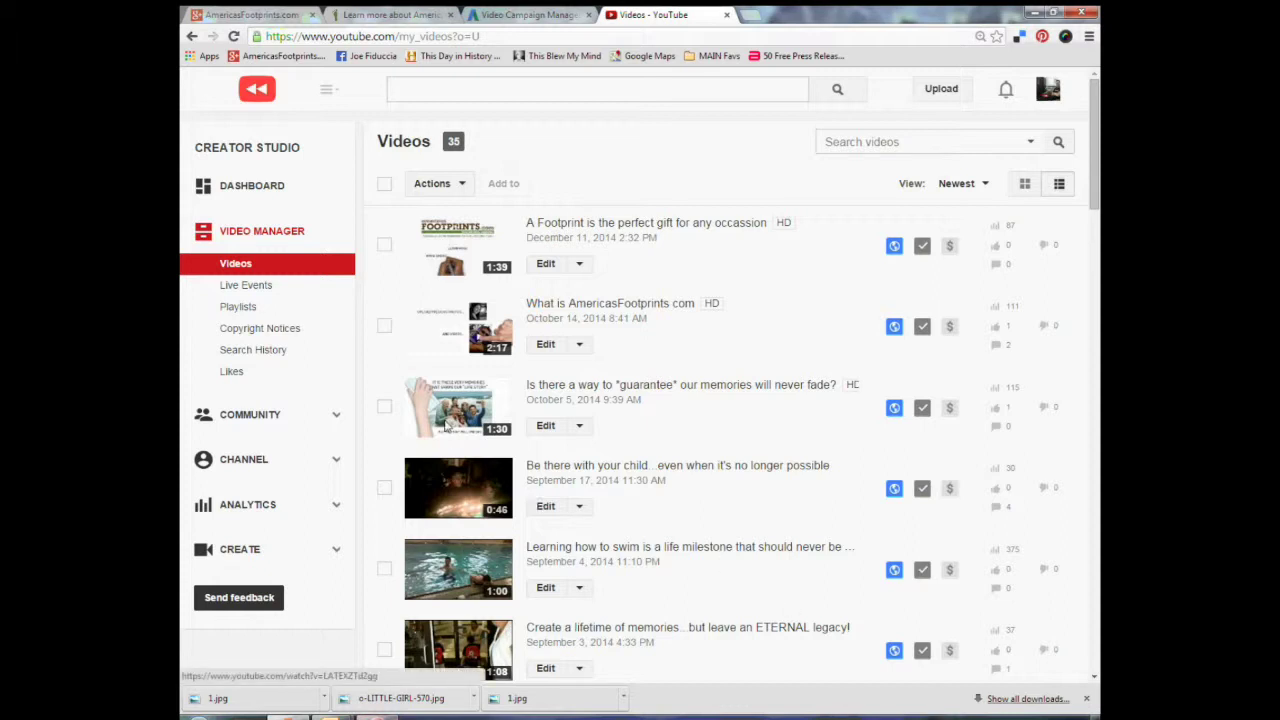
Watch the opening of "Is there a way to *guarantee* our memories will never fade?" with its overlay, pause it, and return to the video list.
{"action": "left_click", "coordinate": [455, 413]}
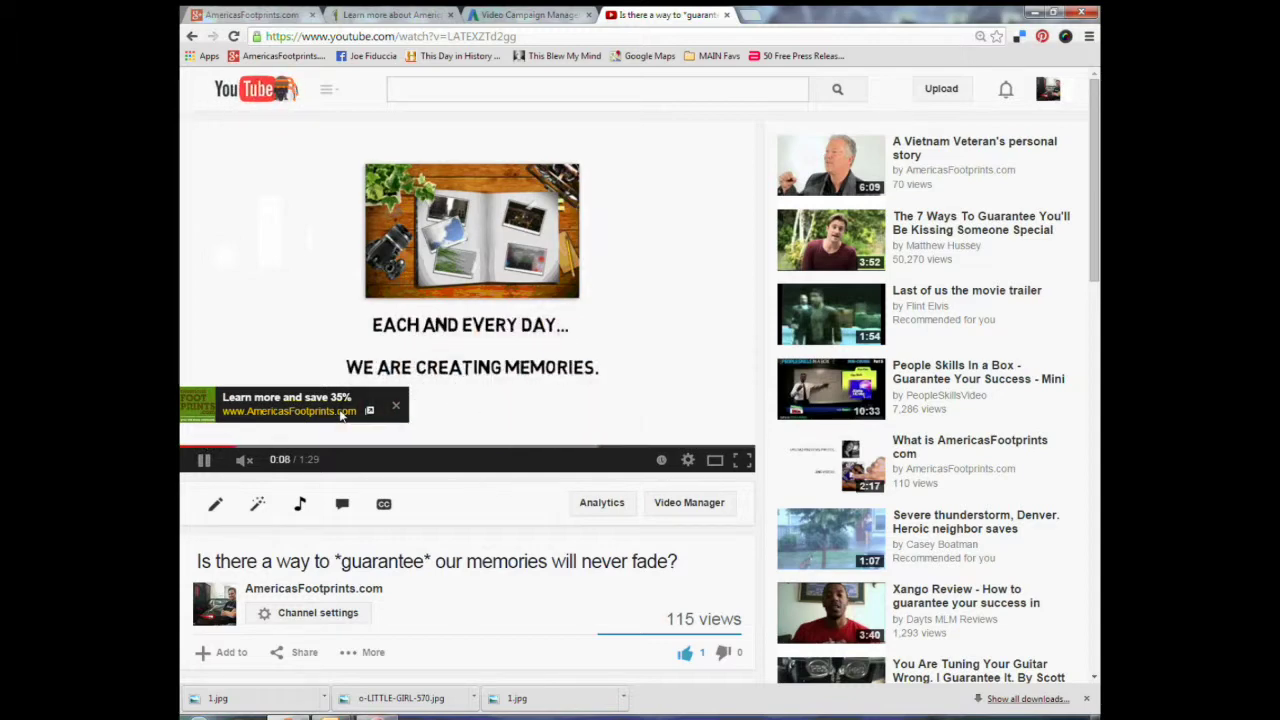
{"action": "left_click", "coordinate": [203, 459]}
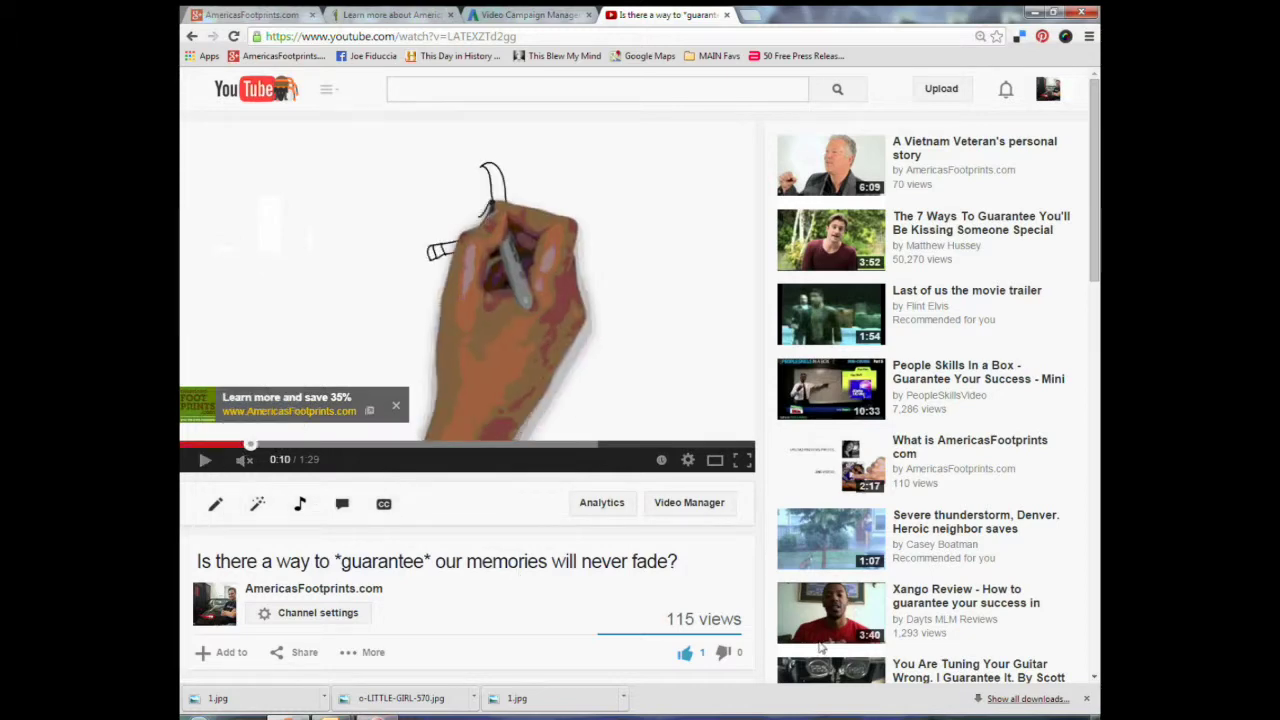
{"action": "left_click", "coordinate": [691, 510]}
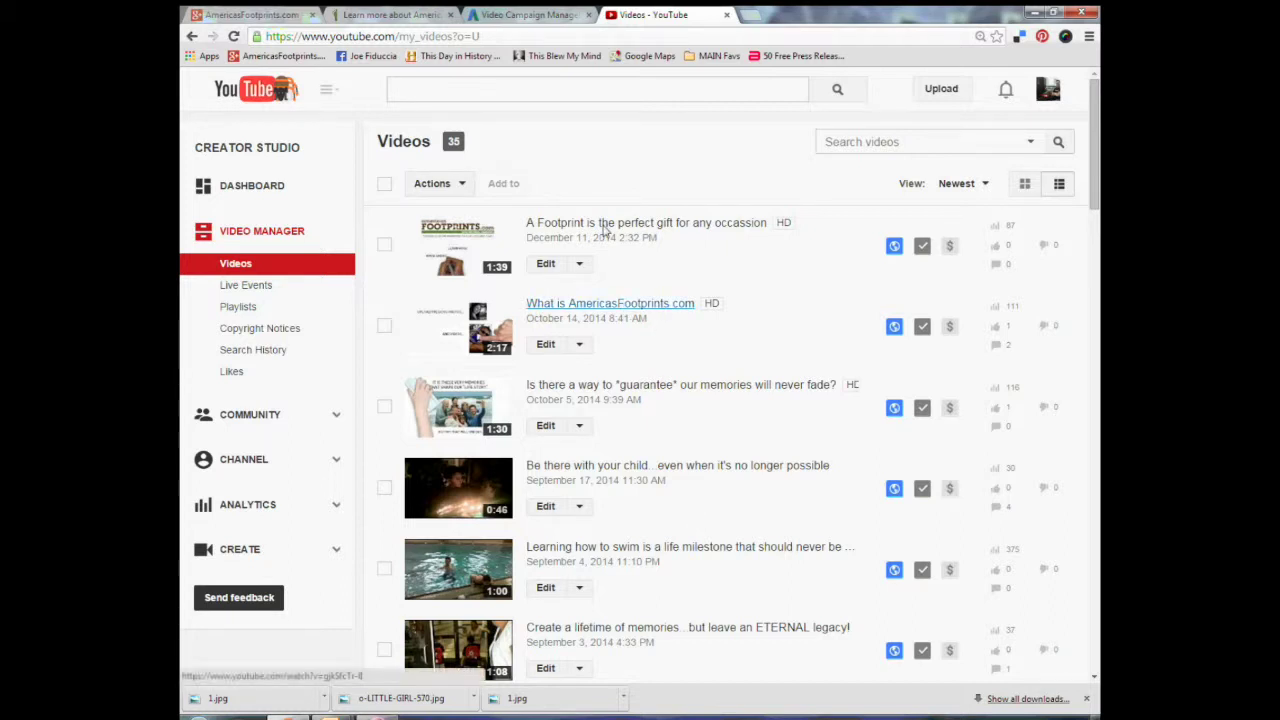
Switch to Google AdWords and review the ads in the YouTube Commercials campaign.
{"action": "left_click", "coordinate": [535, 14]}
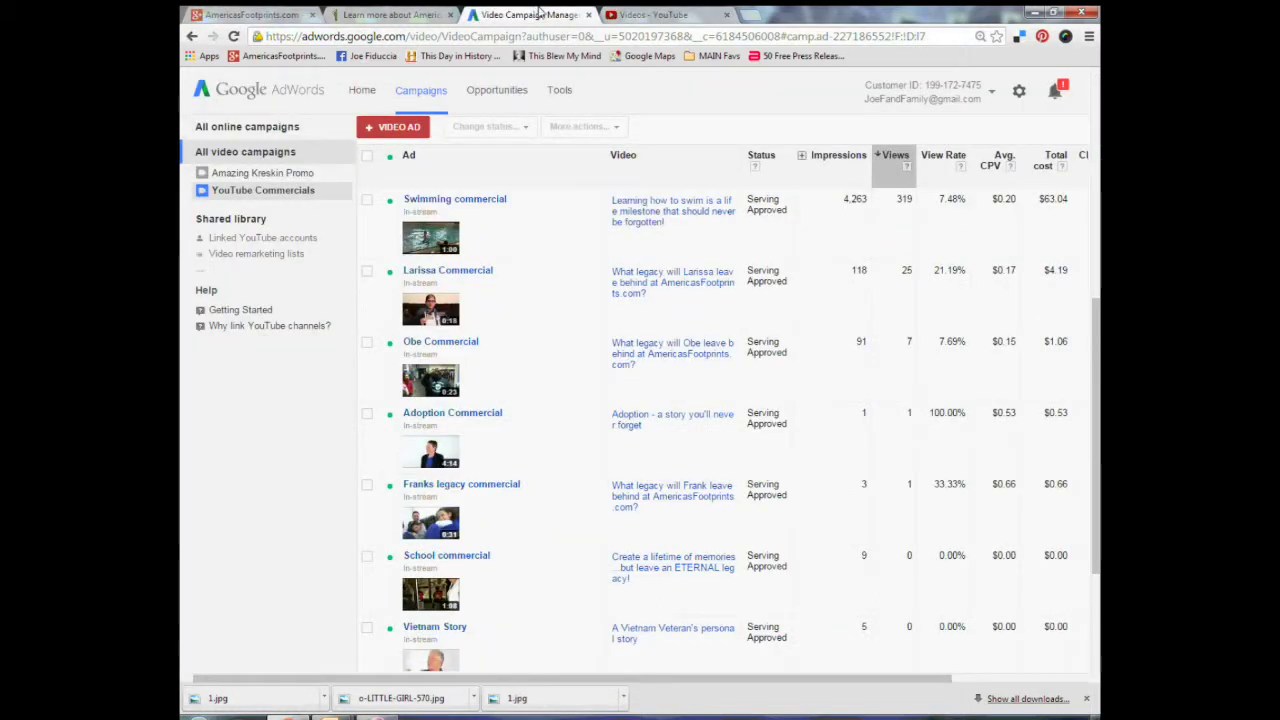
{"action": "scroll", "coordinate": [580, 200], "scroll_direction": "up", "scroll_amount": 2}
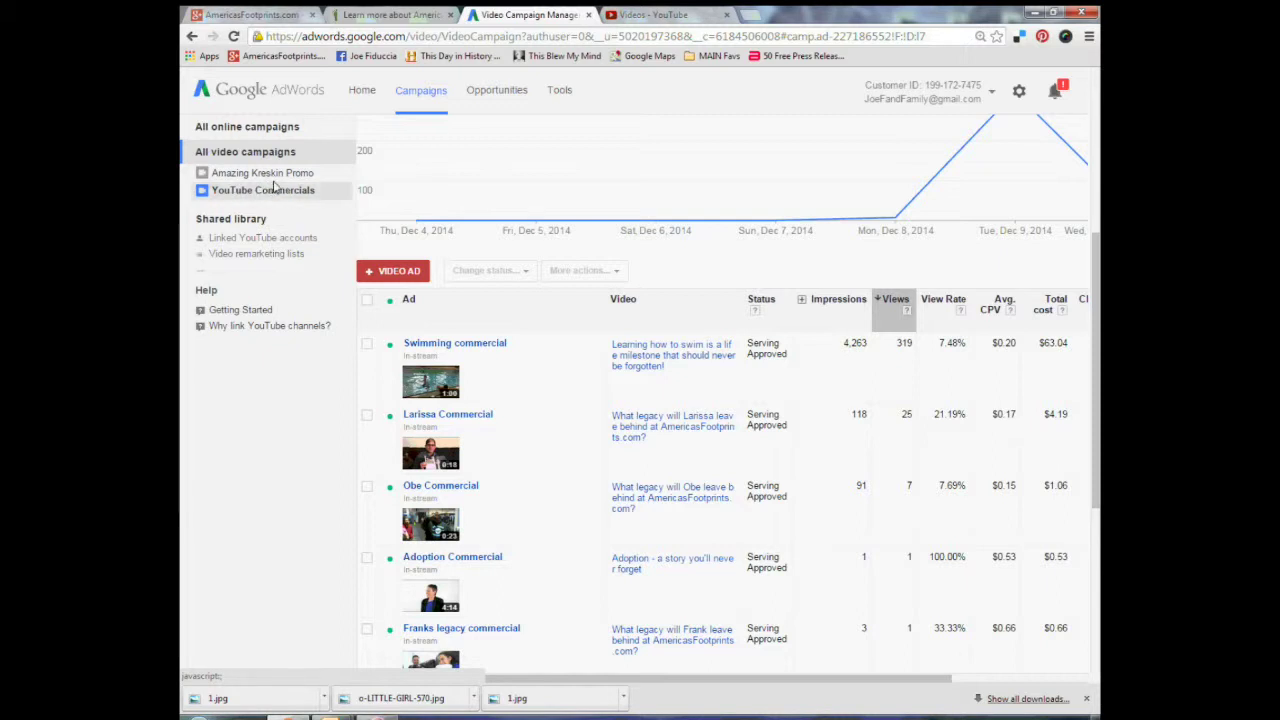
Back in YouTube, examine the call-to-action overlay settings of "Is there a way to *guarantee* our memories will never fade?" and return to the video list.
{"action": "left_click", "coordinate": [673, 14]}
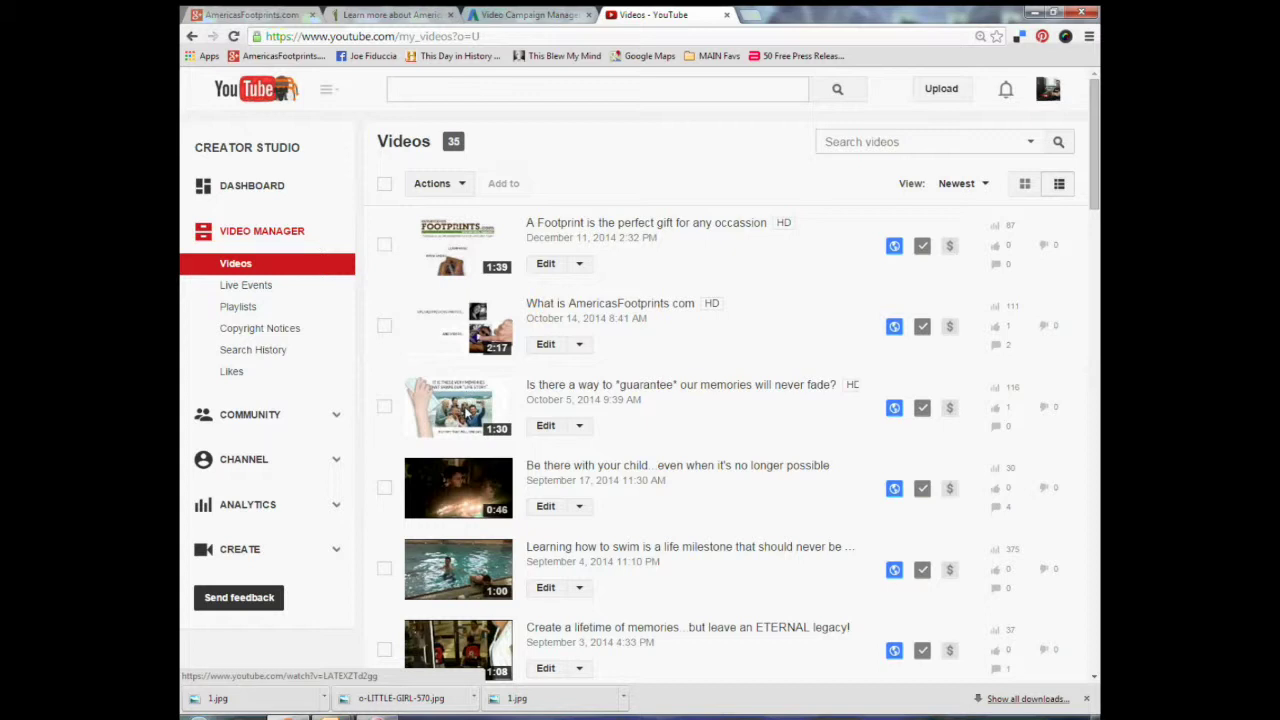
{"action": "left_click", "coordinate": [547, 426]}
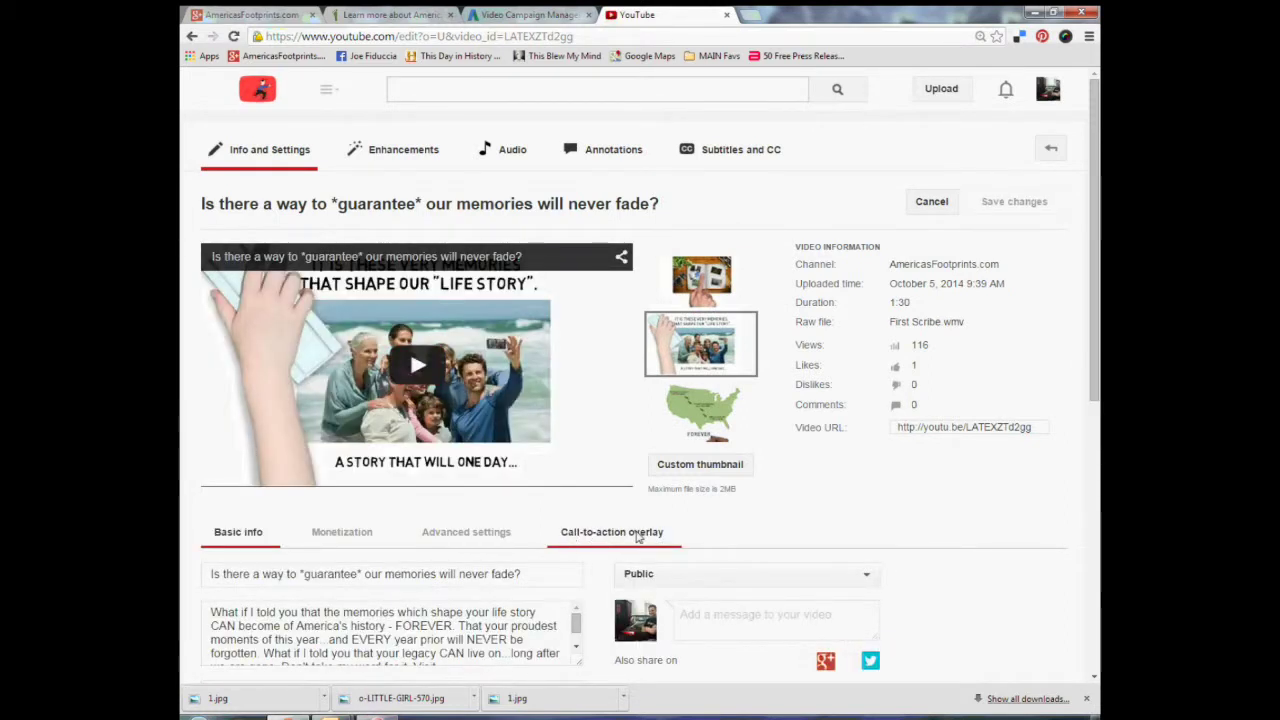
{"action": "left_click", "coordinate": [621, 537]}
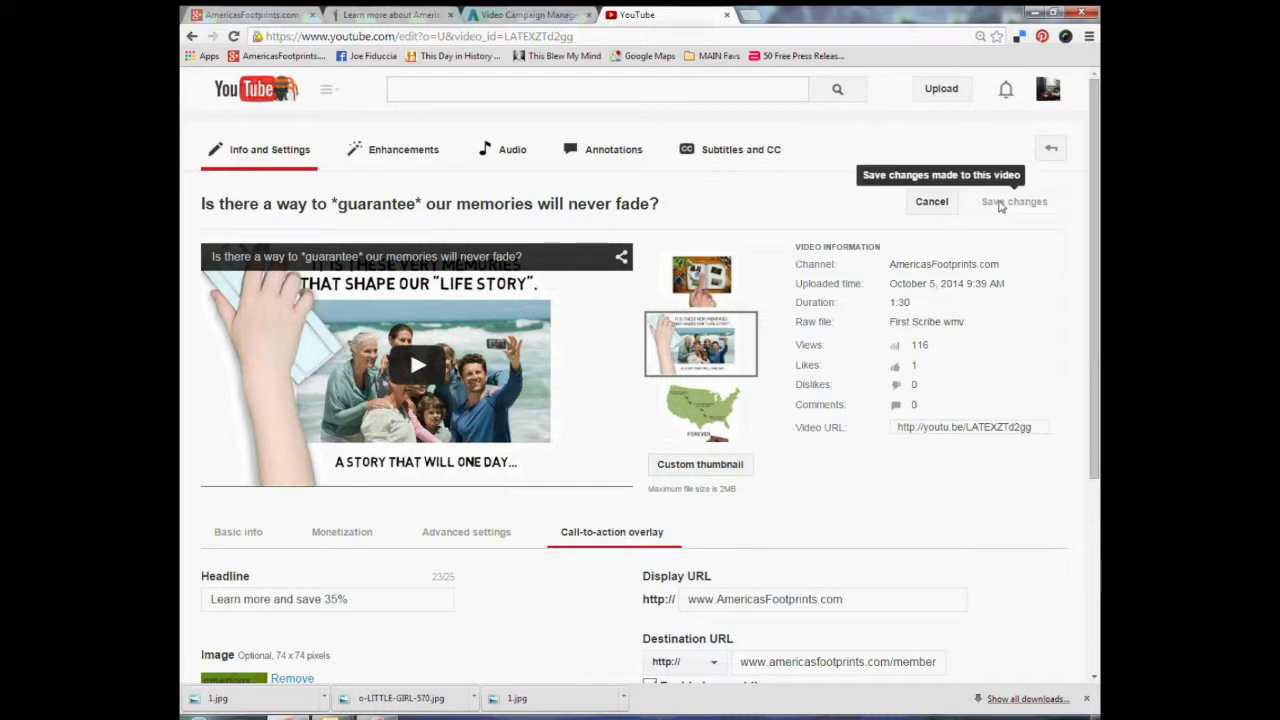
{"action": "left_click", "coordinate": [1053, 149]}
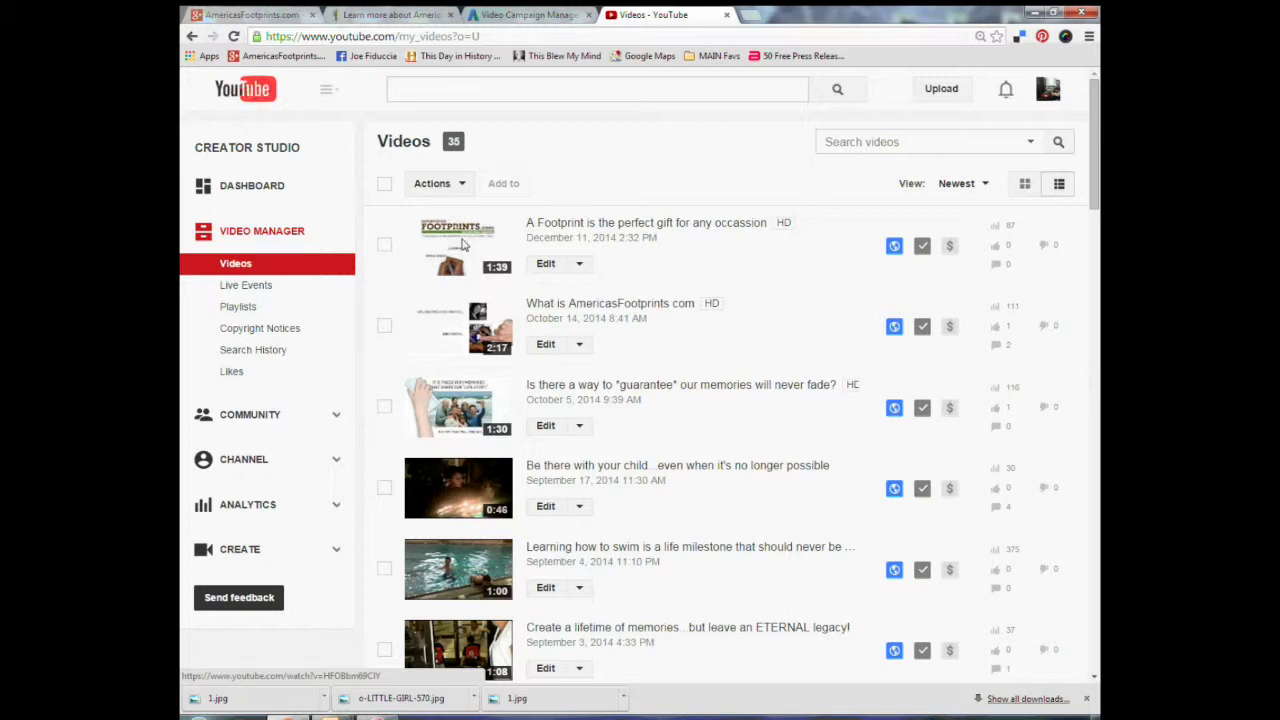
Check the settings of "A Footprint is the perfect gift for any occassion" for a call-to-action overlay, and return to the video list.
{"action": "left_click", "coordinate": [462, 244]}
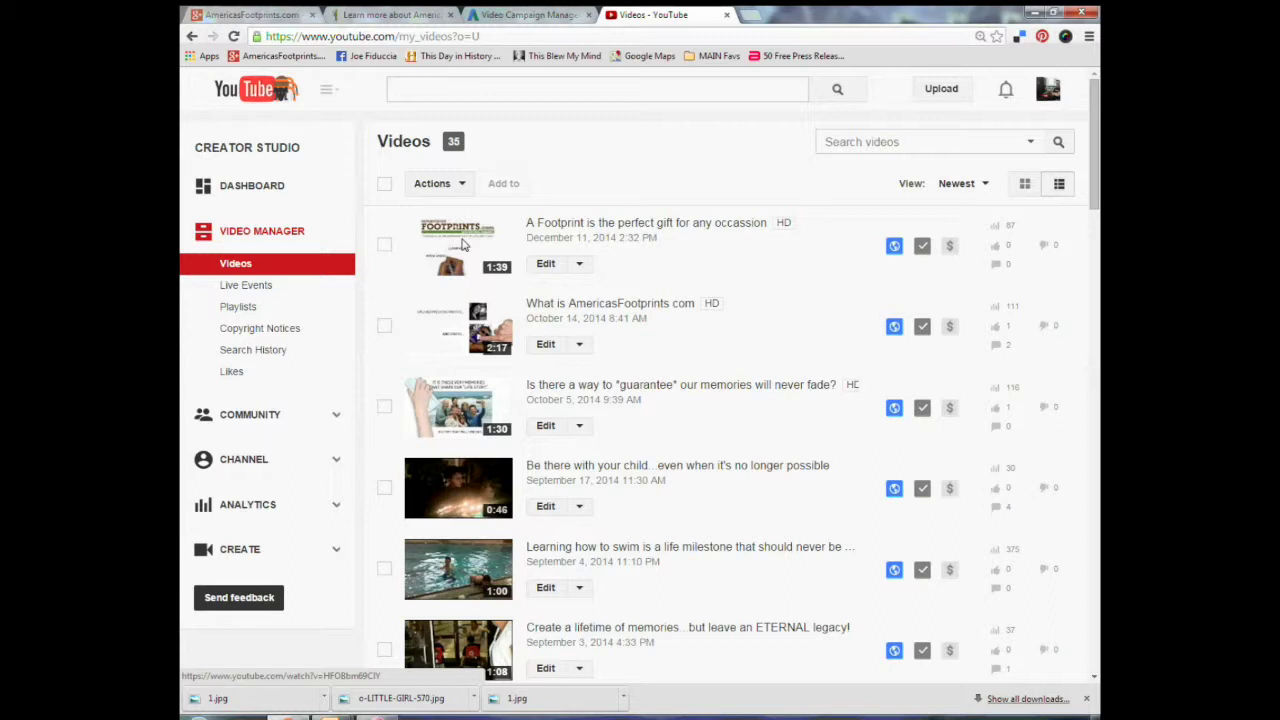
{"action": "left_click", "coordinate": [545, 265]}
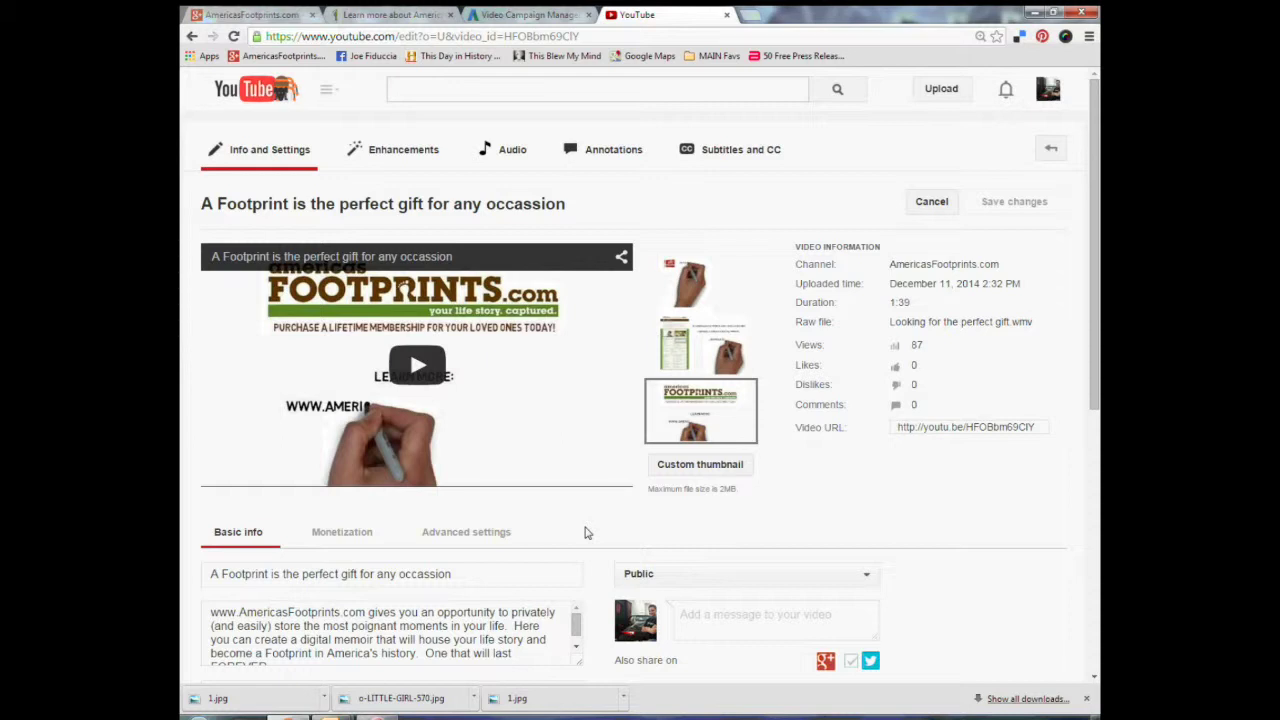
{"action": "left_click", "coordinate": [1049, 150]}
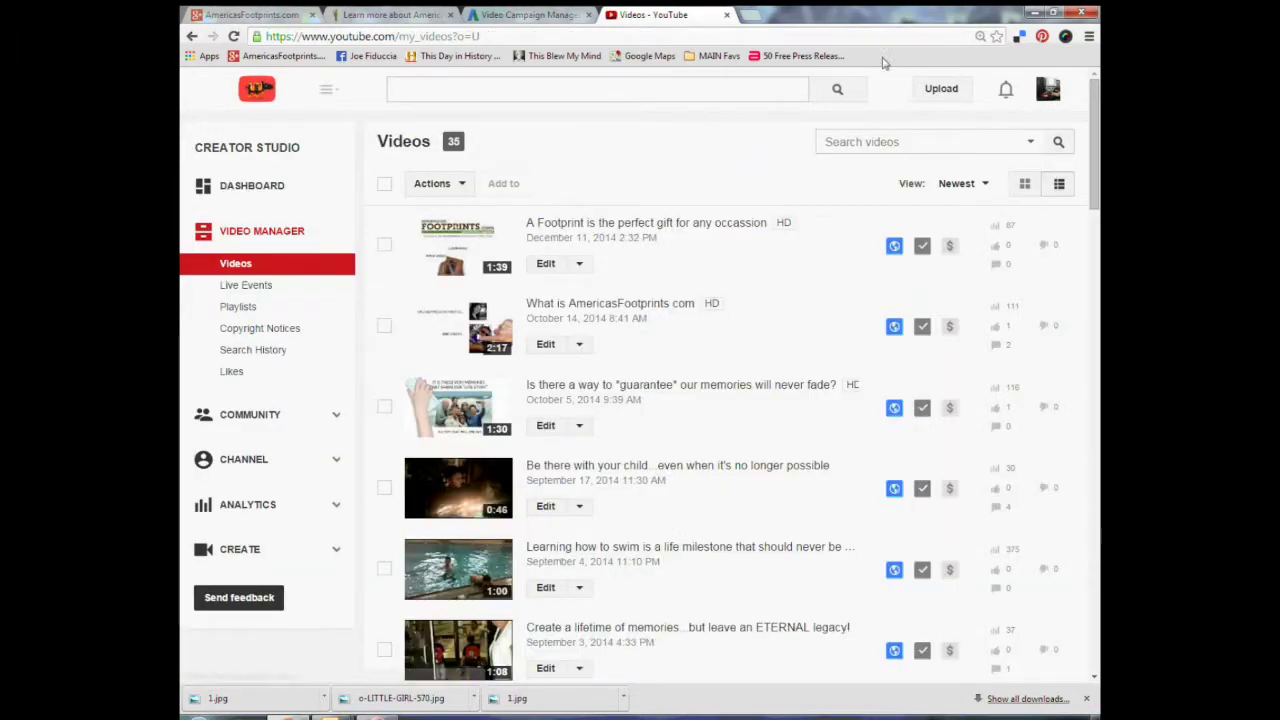
Switch to Google AdWords and start a new video ad in the YouTube Commercials campaign.
{"action": "left_click", "coordinate": [537, 13]}
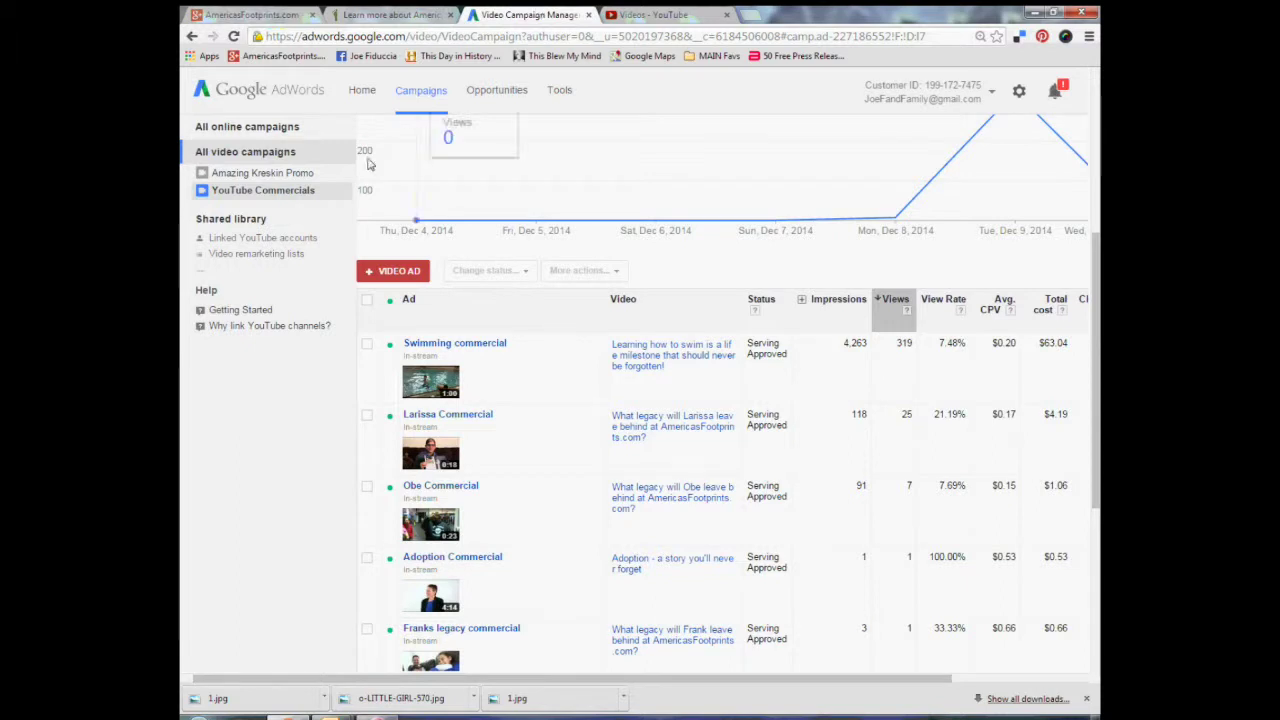
{"action": "left_click", "coordinate": [305, 200]}
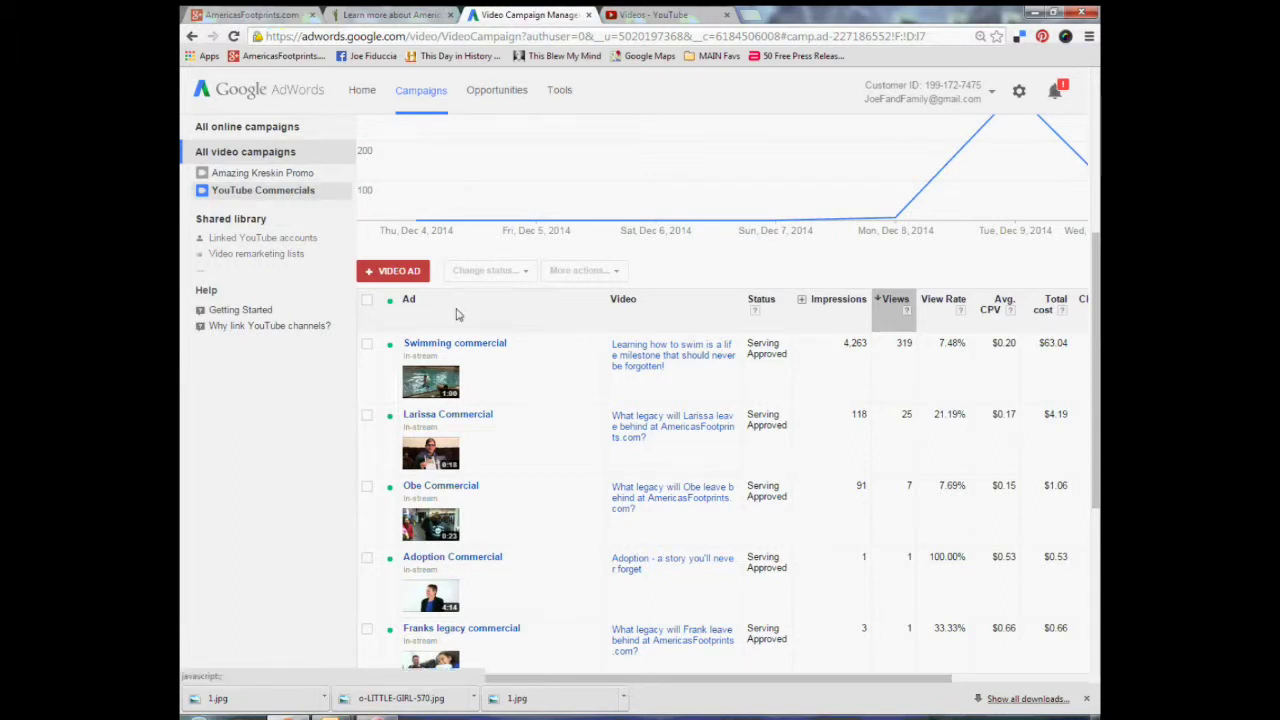
{"action": "scroll", "coordinate": [455, 310], "scroll_direction": "up", "scroll_amount": 2}
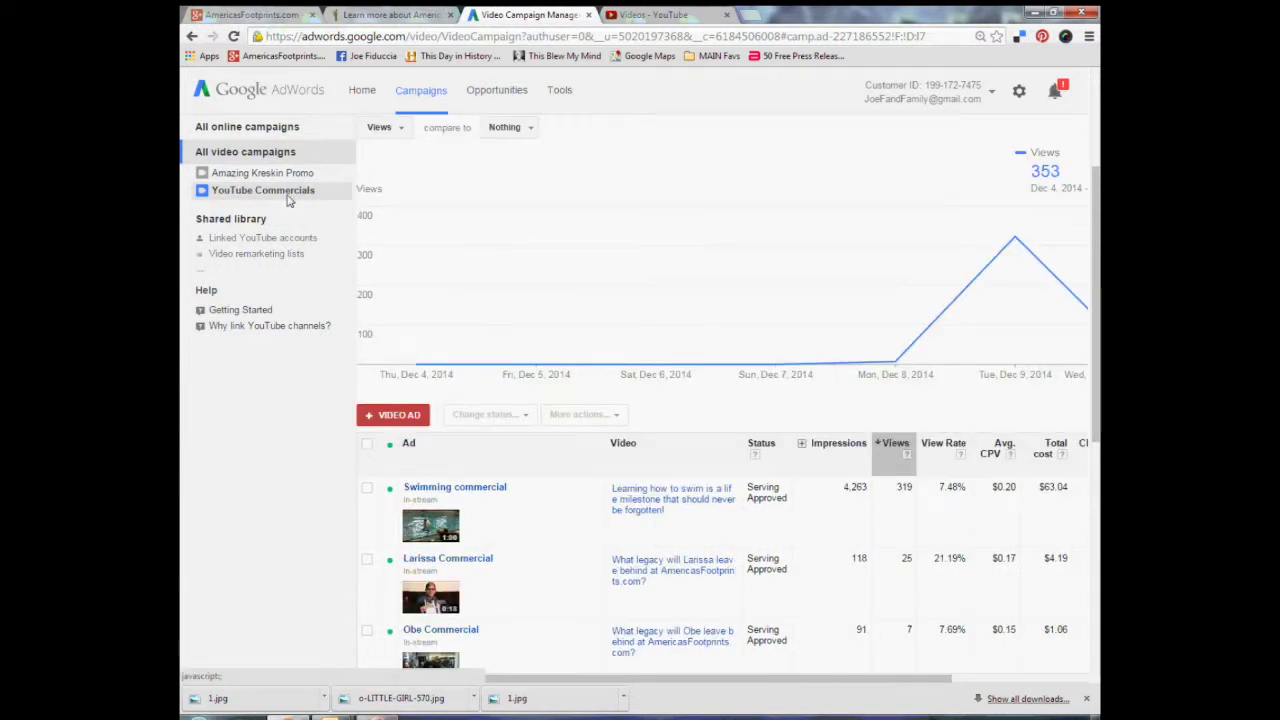
{"action": "left_click", "coordinate": [385, 418]}
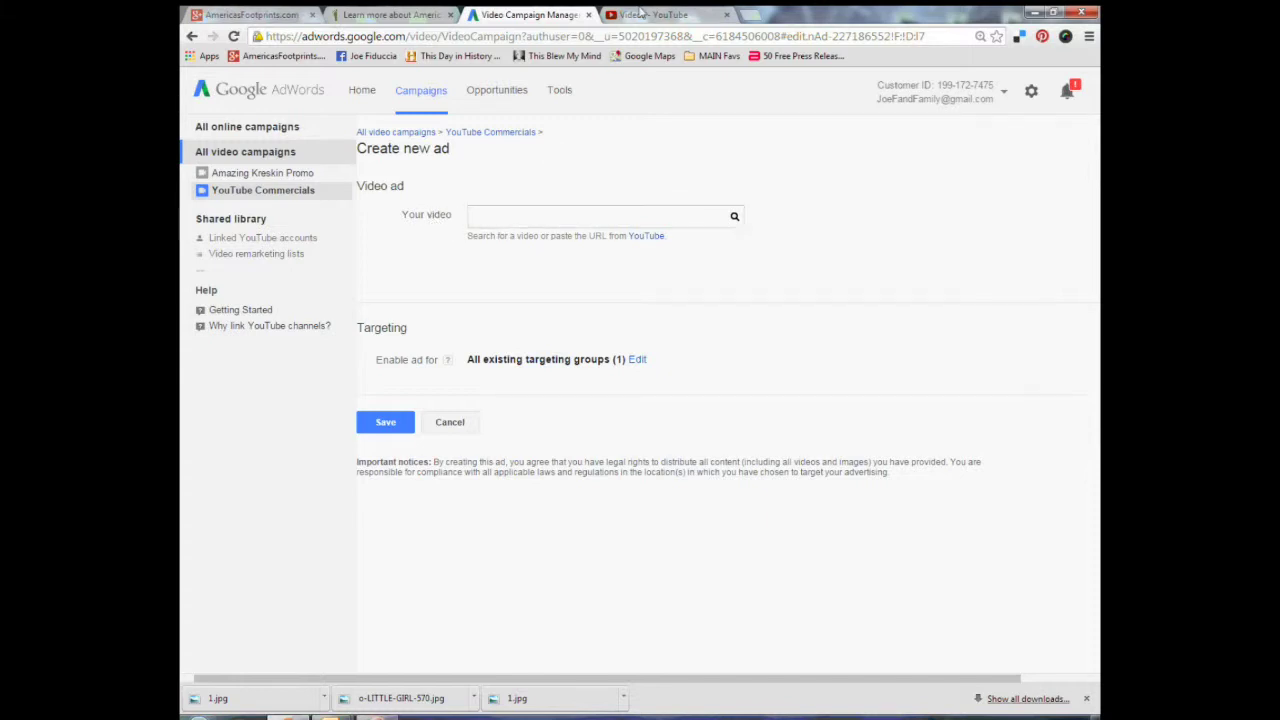
Copy the YouTube URL of "A Footprint is the perfect gift for any occassion" and use it as the new AdWords ad's video.
{"action": "left_click", "coordinate": [642, 13]}
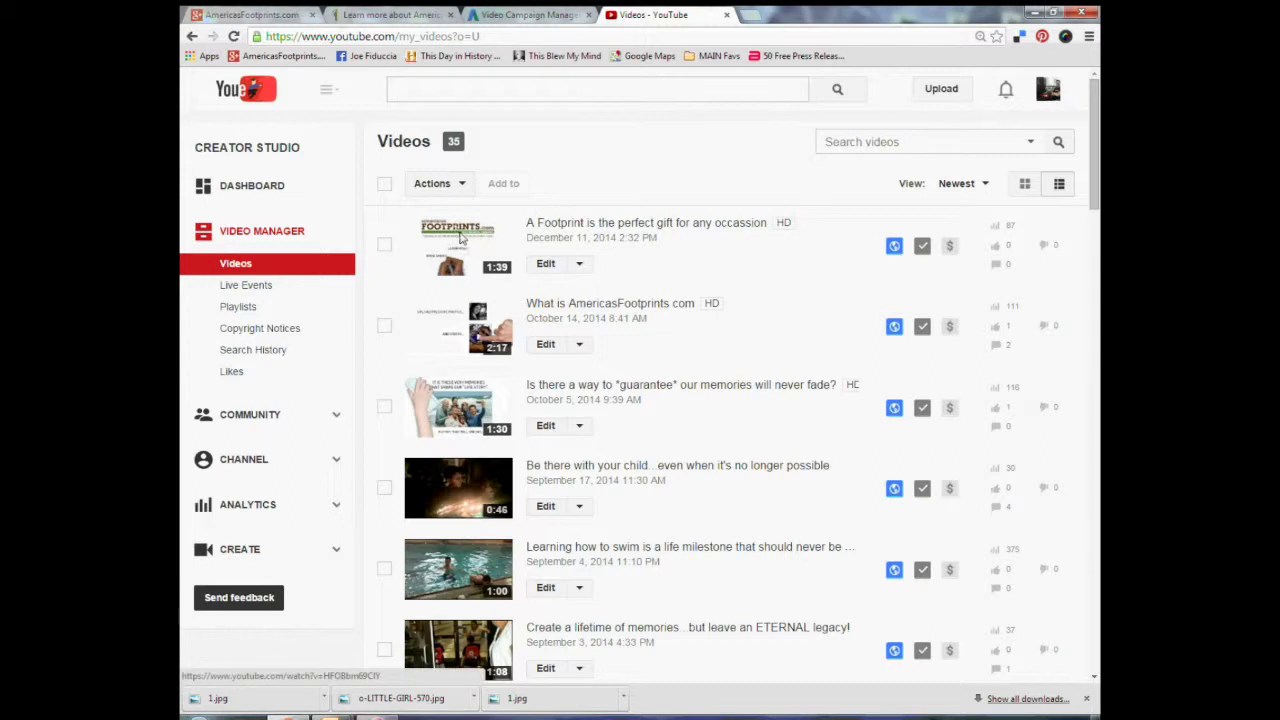
{"action": "left_click", "coordinate": [461, 236]}
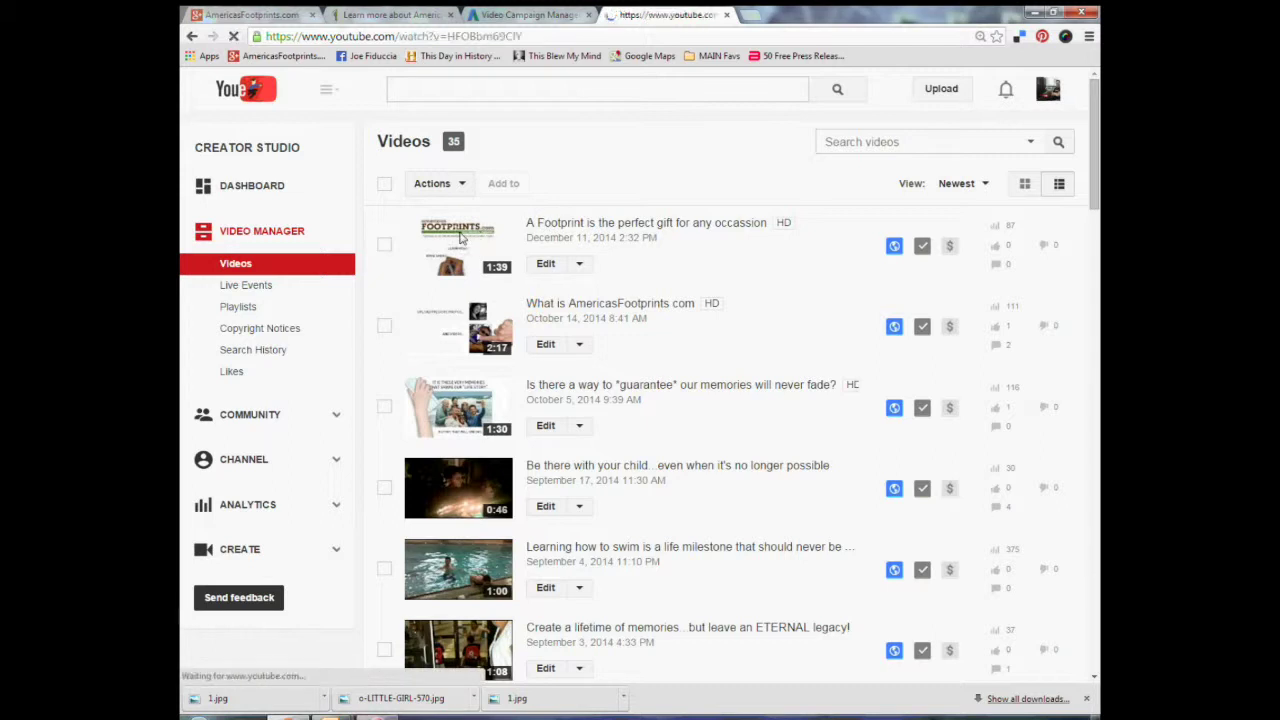
{"action": "left_click", "coordinate": [512, 33]}
{"action": "key", "text": "ctrl+c"}
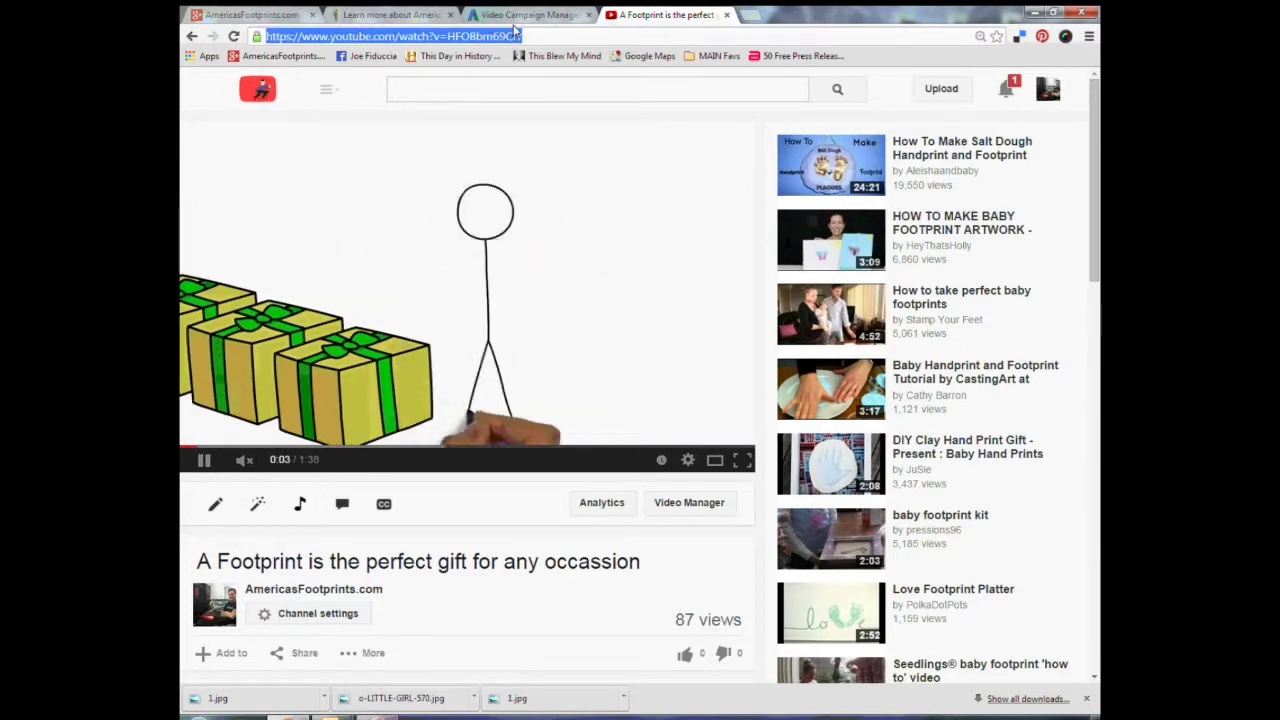
{"action": "left_click", "coordinate": [520, 12]}
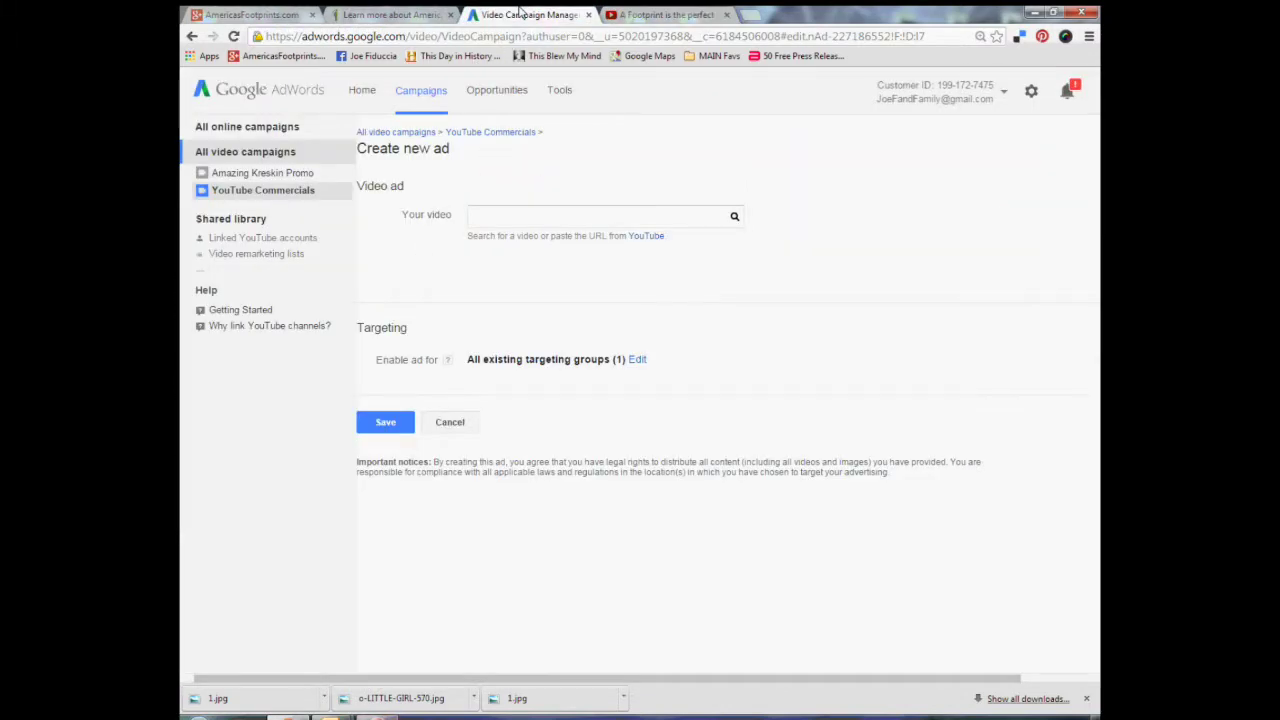
{"action": "left_click", "coordinate": [514, 218]}
{"action": "key", "text": "ctrl+v"}
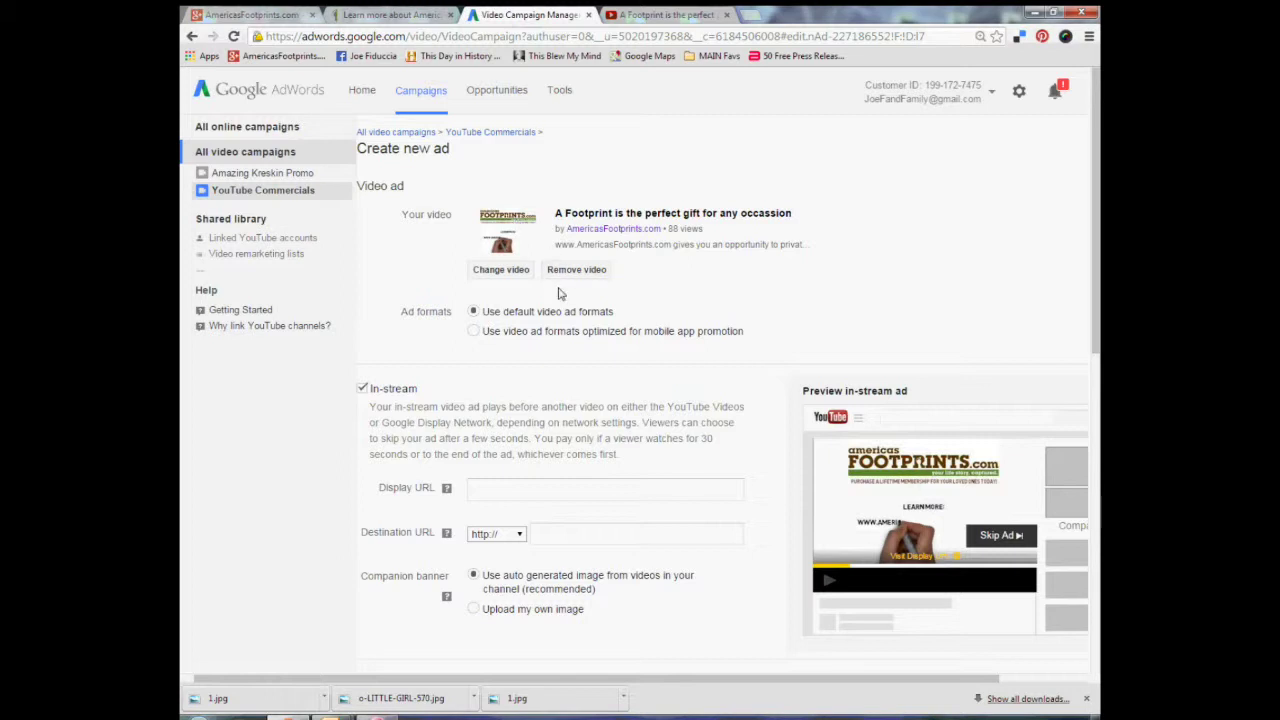
{"action": "scroll", "coordinate": [530, 440], "scroll_direction": "down", "scroll_amount": 2}
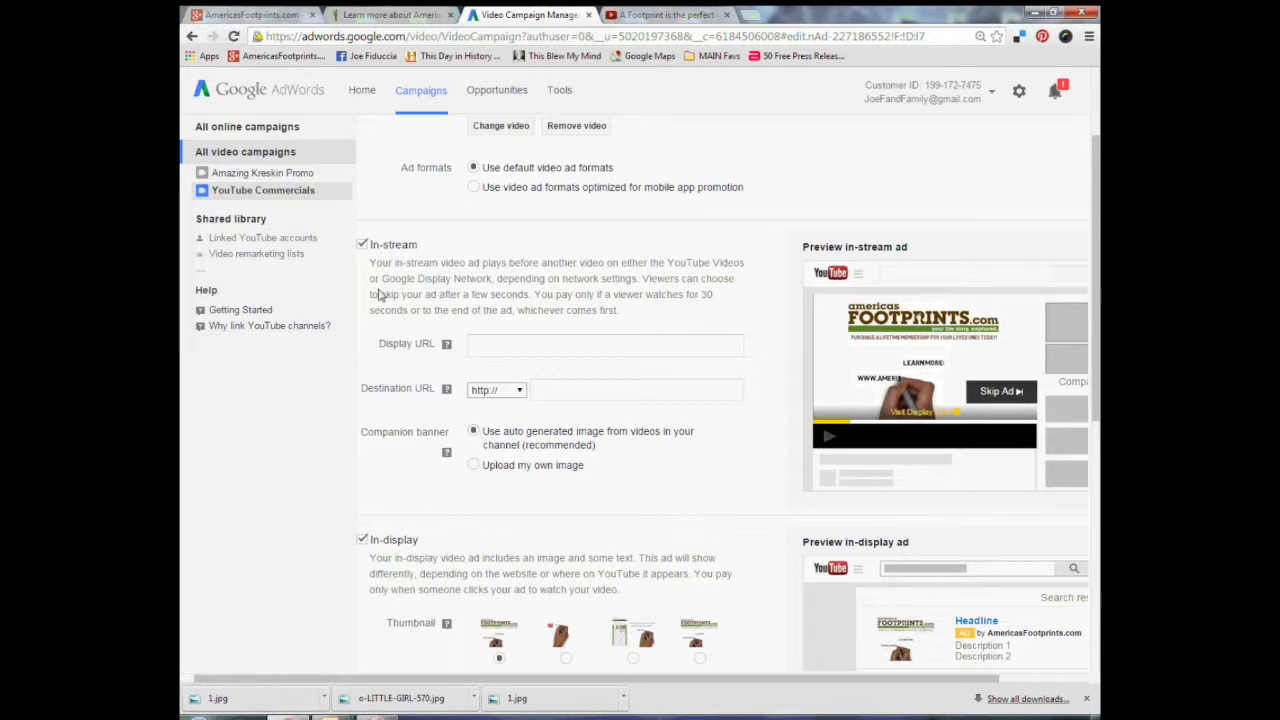
{"action": "left_click", "coordinate": [509, 352]}
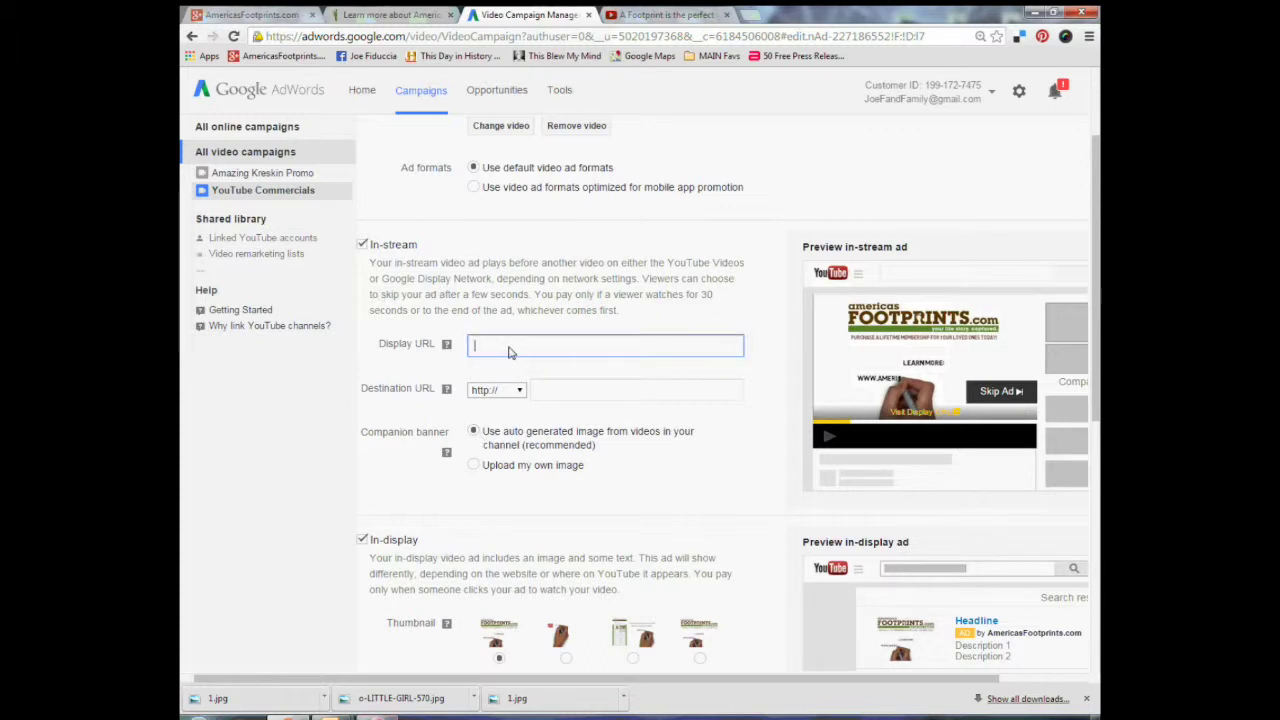
{"action": "type", "text": "www.AmericasFo"}
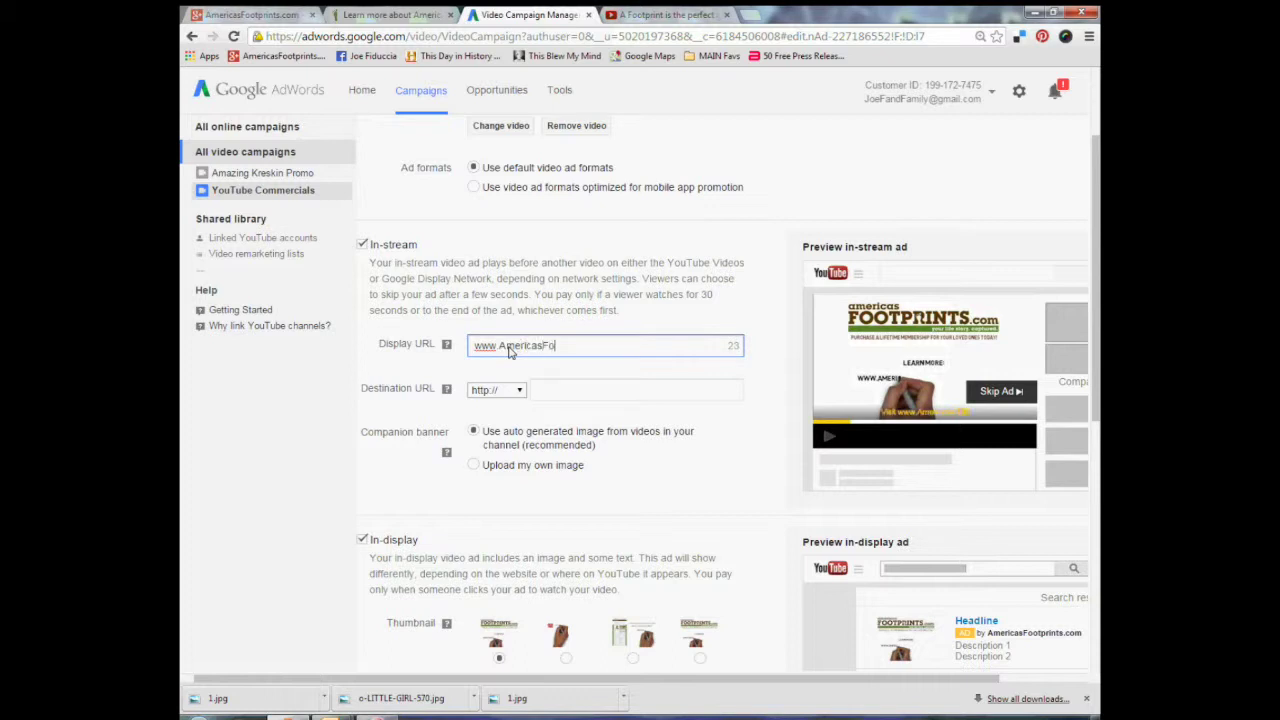
{"action": "type", "text": "otprints.com"}
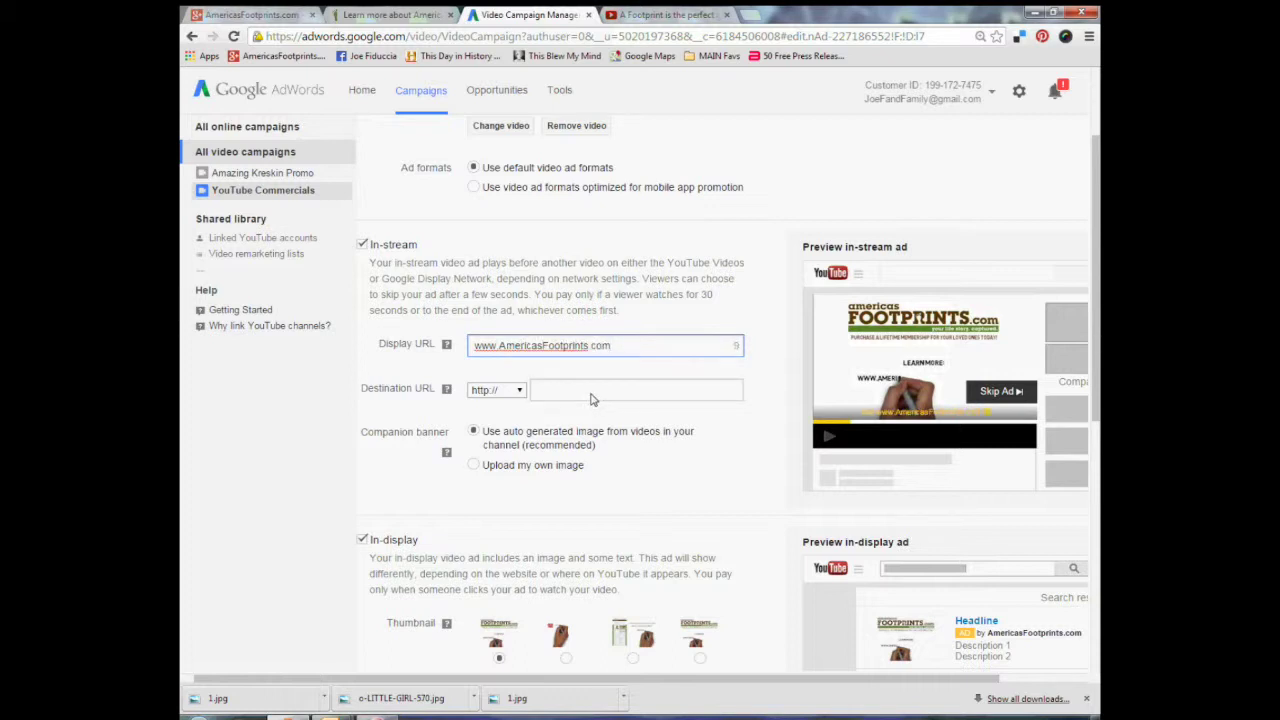
{"action": "left_click", "coordinate": [392, 13]}
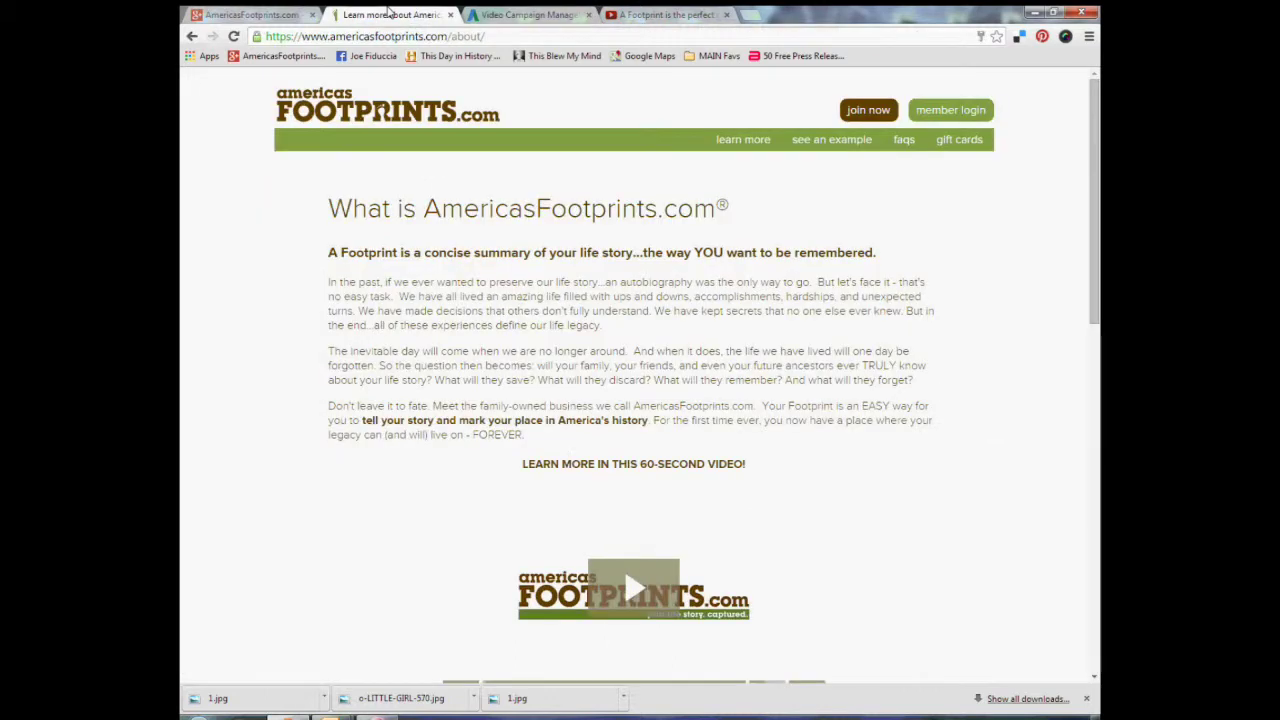
{"action": "left_click", "coordinate": [435, 36]}
{"action": "key", "text": "ctrl+c"}
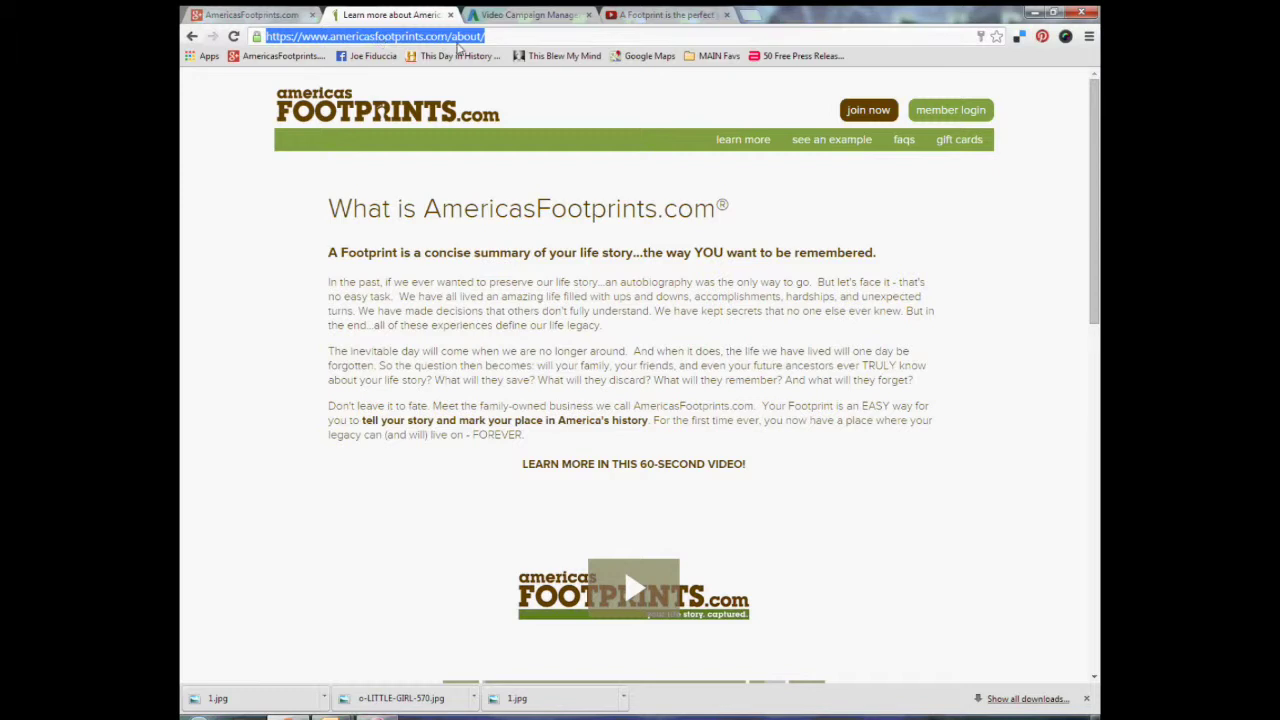
{"action": "left_click", "coordinate": [540, 14]}
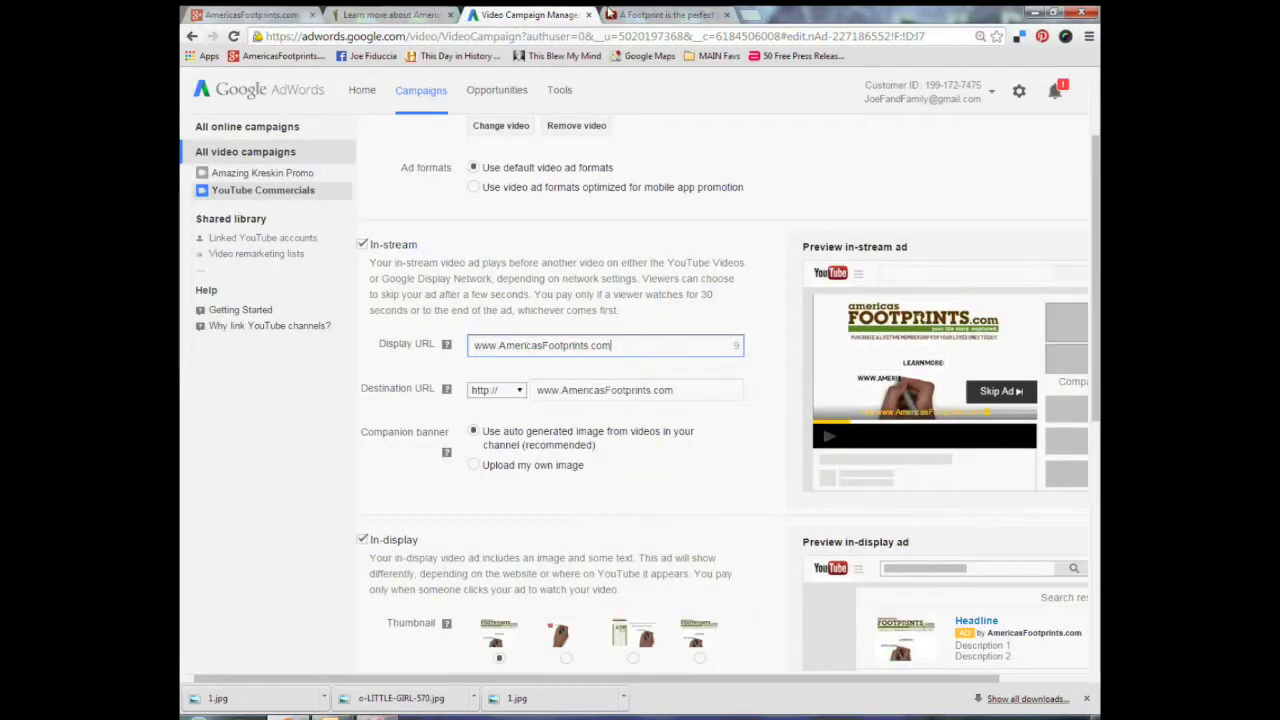
{"action": "triple_click", "coordinate": [710, 390]}
{"action": "key", "text": "ctrl+v"}
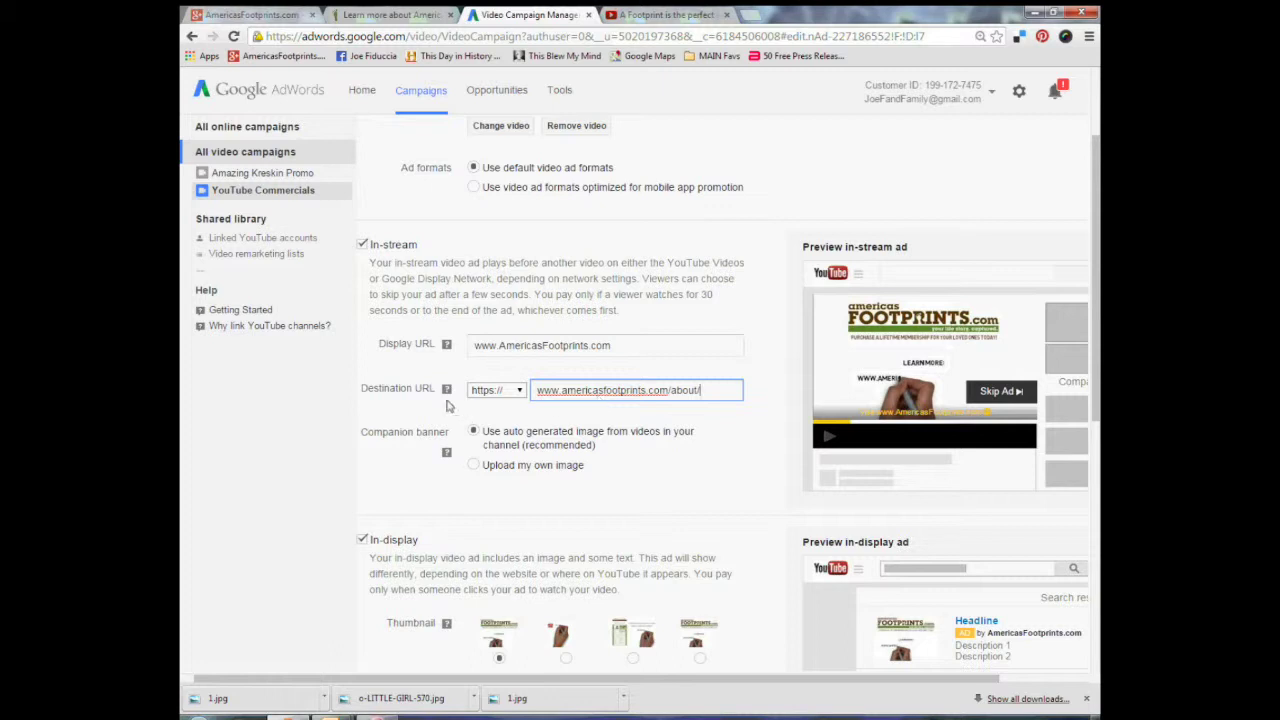
Disable the In-display format for the new video ad.
{"action": "mouse_move", "coordinate": [446, 345]}
{"action": "scroll", "coordinate": [735, 466], "scroll_direction": "down", "scroll_amount": 1}
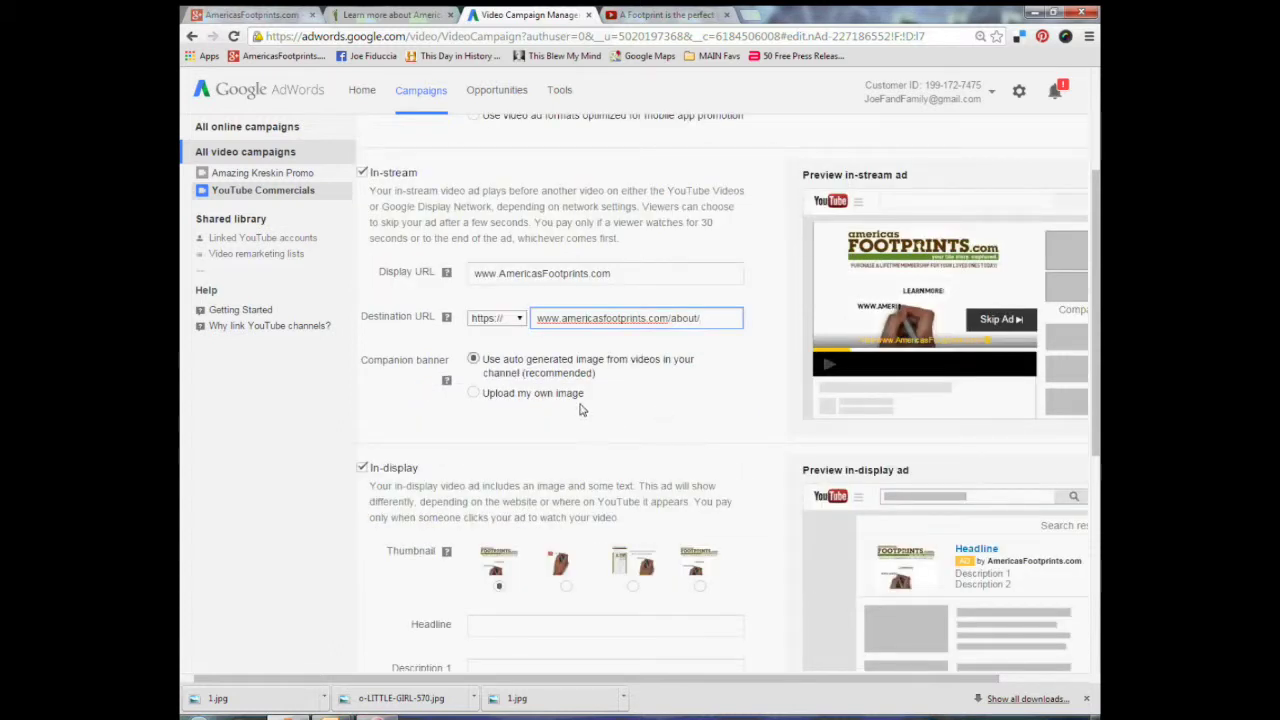
{"action": "scroll", "coordinate": [583, 412], "scroll_direction": "down", "scroll_amount": 2}
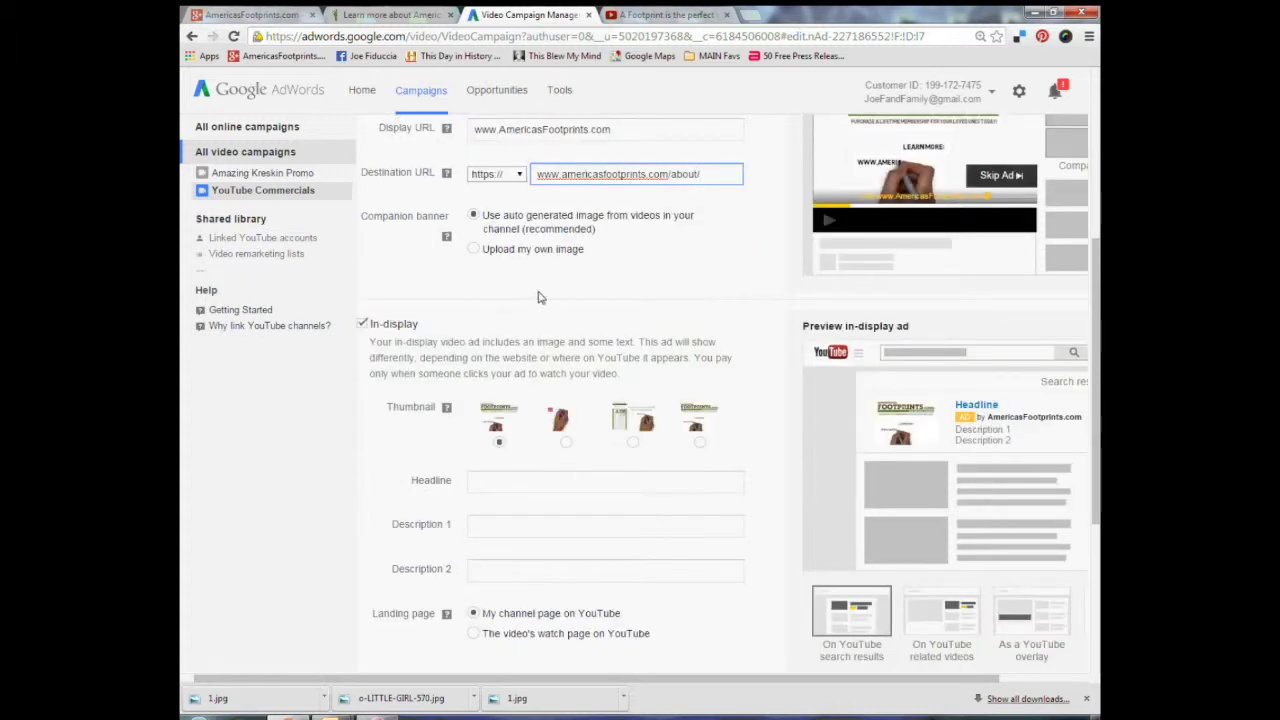
{"action": "left_click", "coordinate": [362, 324]}
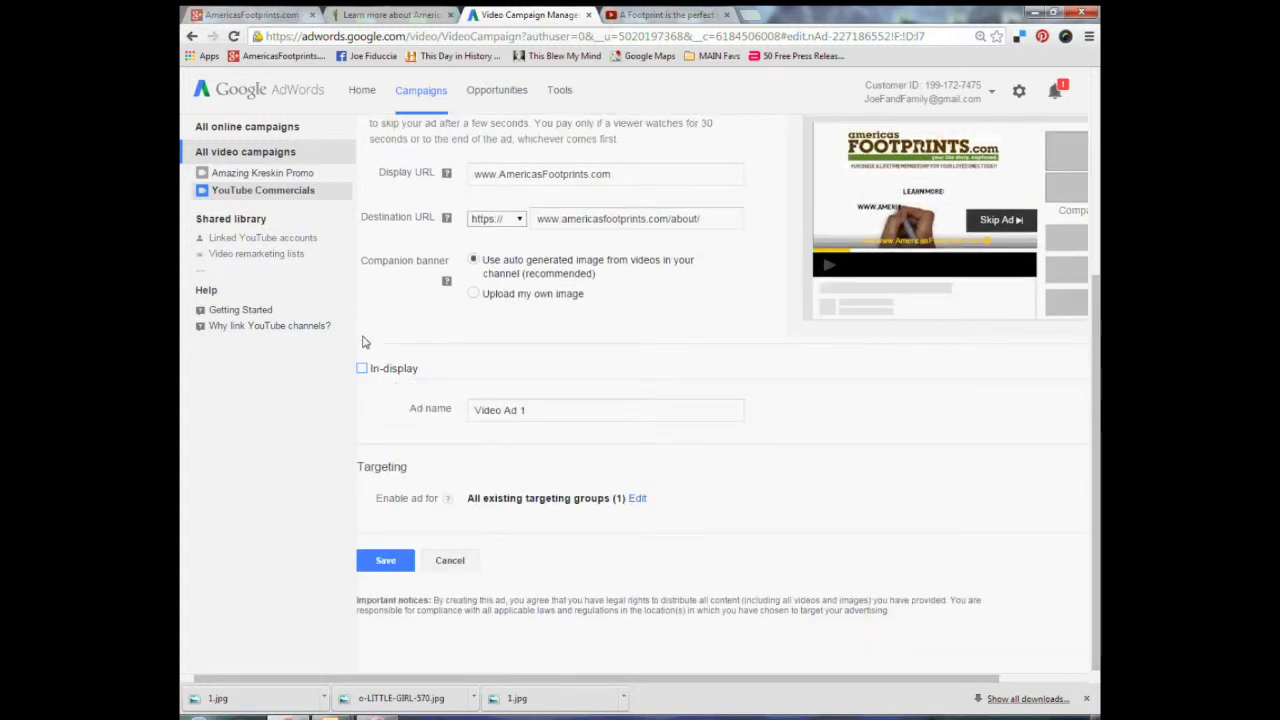
Name the ad "Unique gift for the holidays" and save it to the campaign.
{"action": "triple_click", "coordinate": [530, 414]}
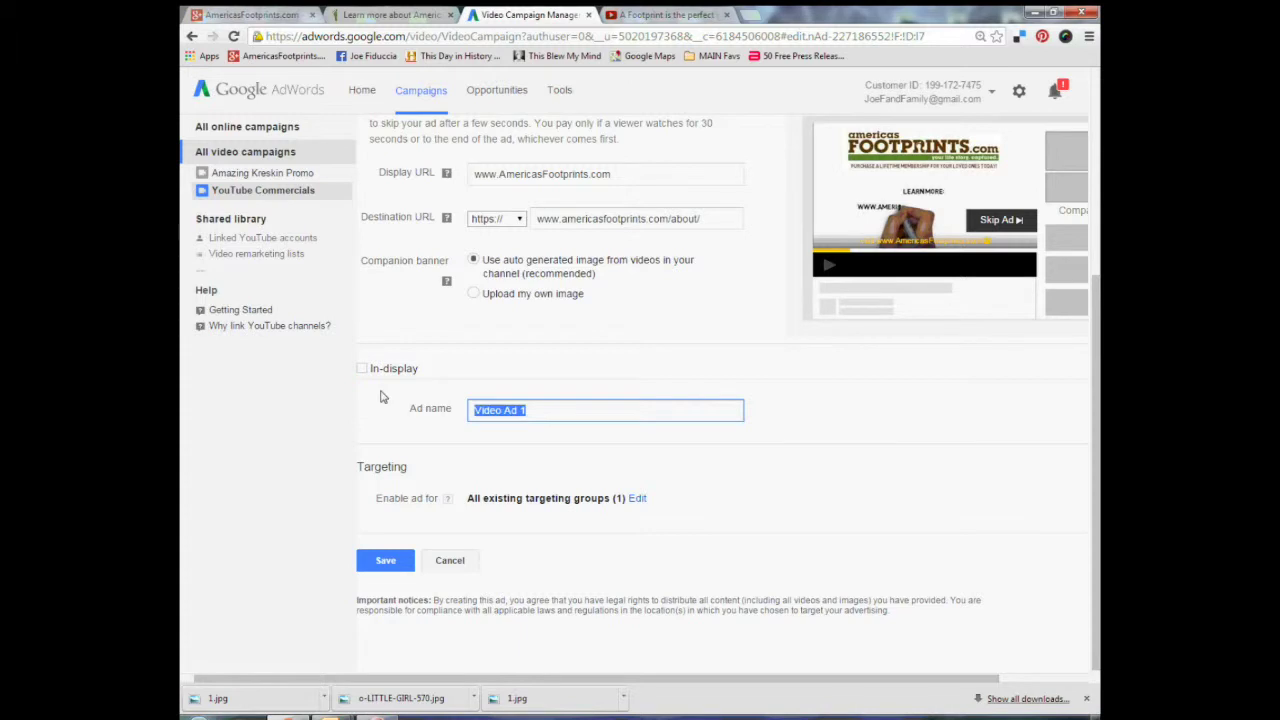
{"action": "type", "text": "UN"}
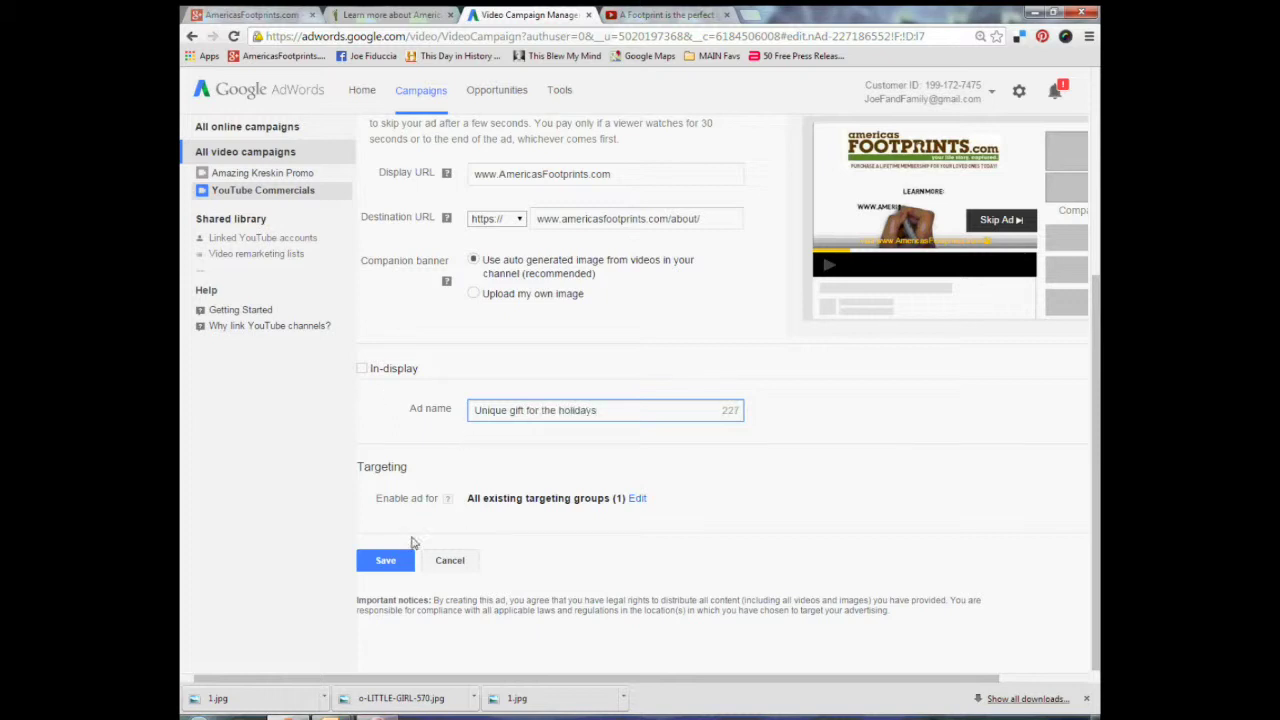
{"action": "left_click", "coordinate": [390, 562]}
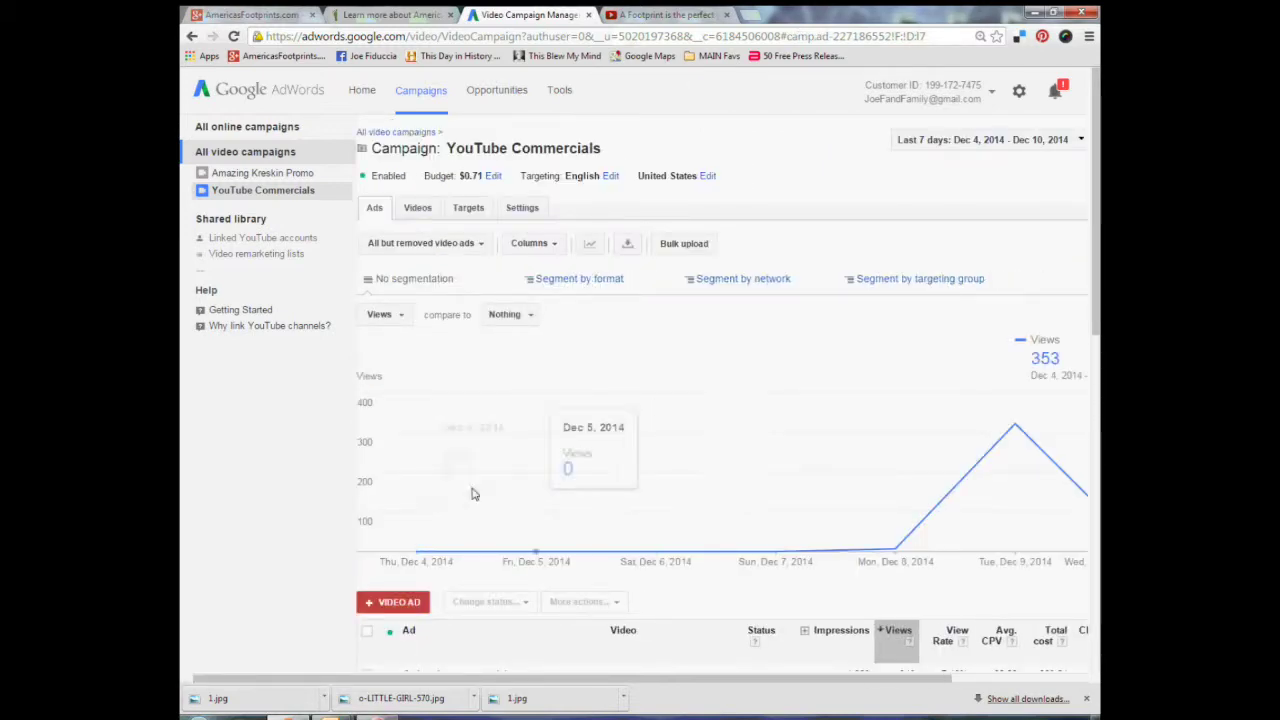
Switch to YouTube and open the call-to-action overlay settings of the video "A Footprint is the perfect gift for any occassion" for editing.
{"action": "scroll", "coordinate": [500, 457], "scroll_direction": "down", "scroll_amount": 4}
{"action": "scroll", "coordinate": [504, 453], "scroll_direction": "down", "scroll_amount": 4}
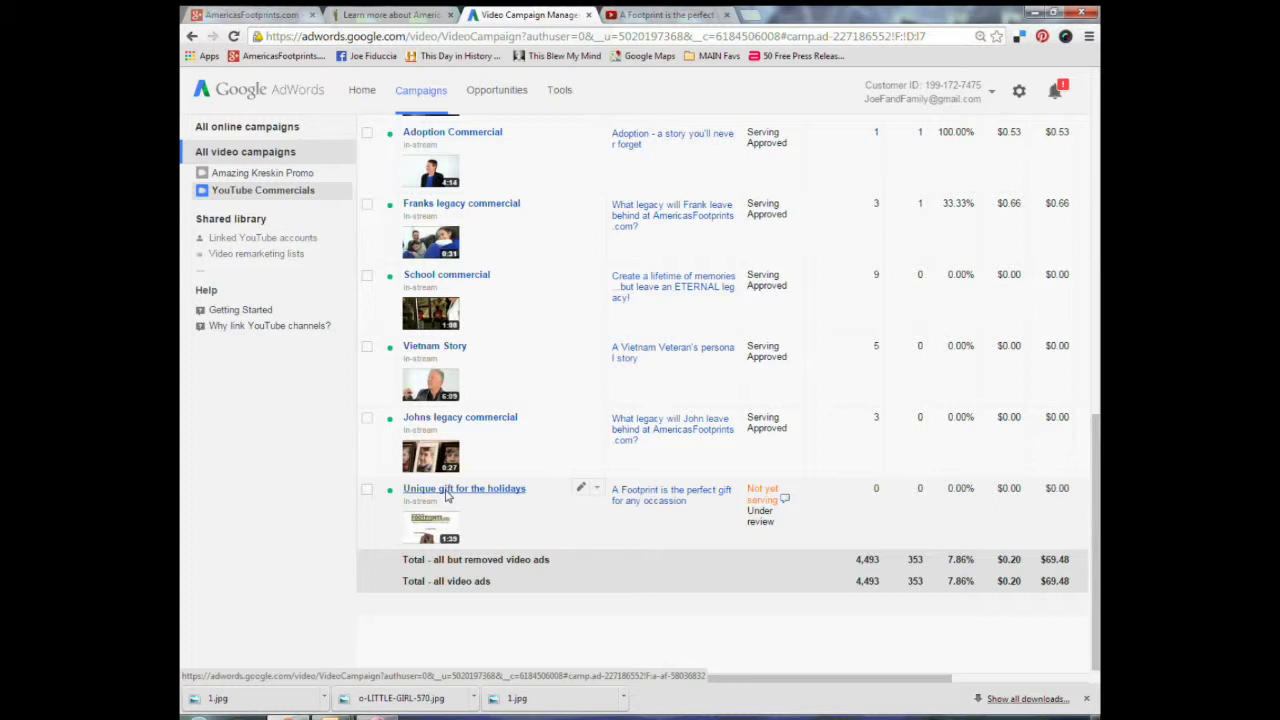
{"action": "left_click", "coordinate": [678, 14]}
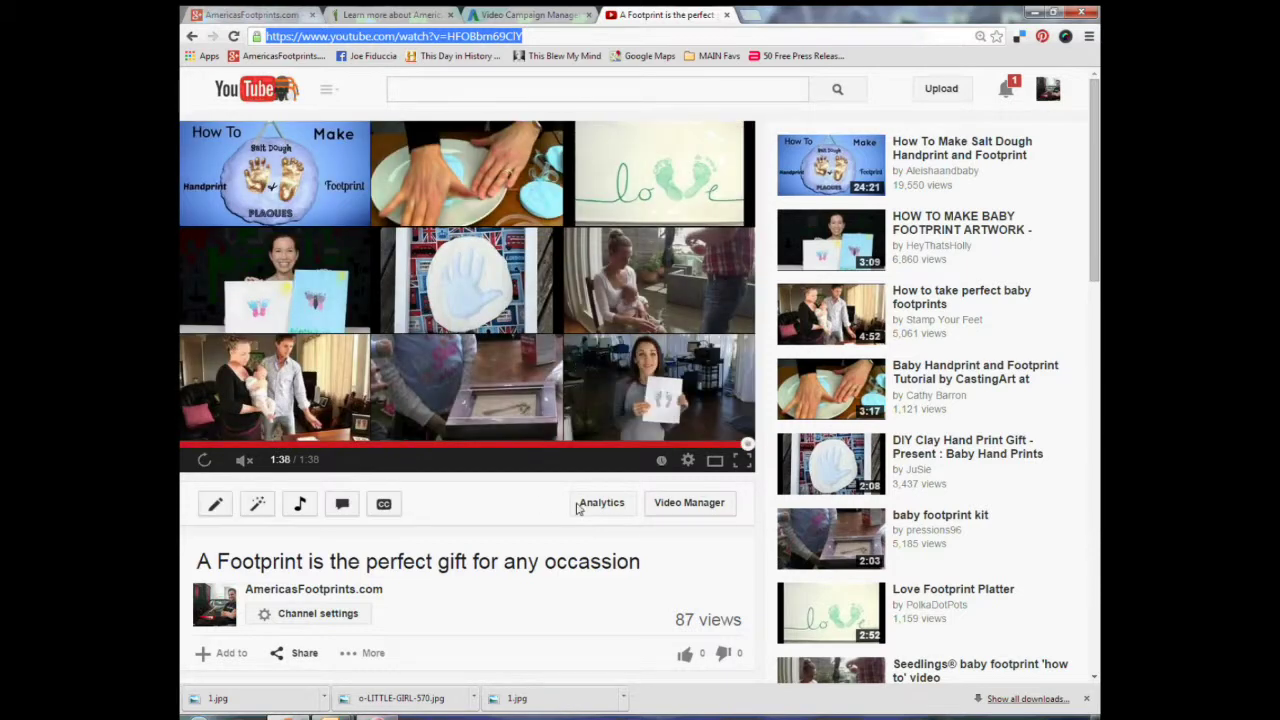
{"action": "left_click", "coordinate": [707, 503]}
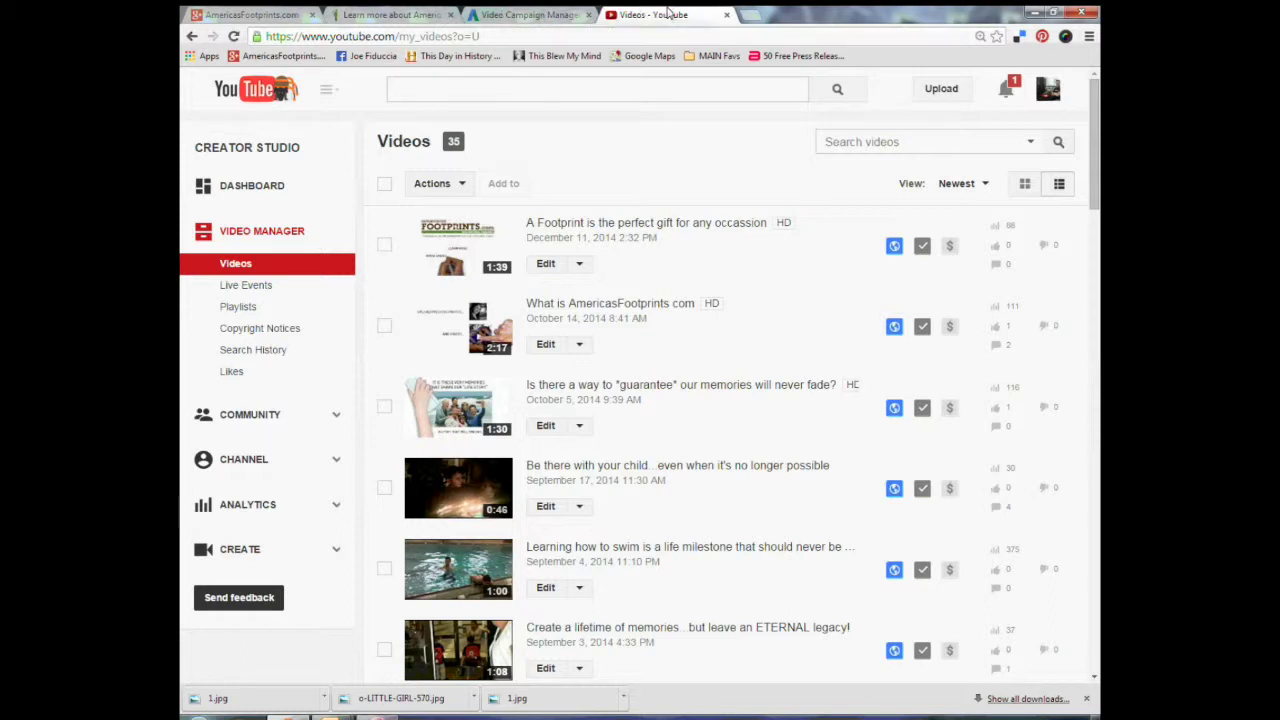
{"action": "left_click", "coordinate": [546, 271]}
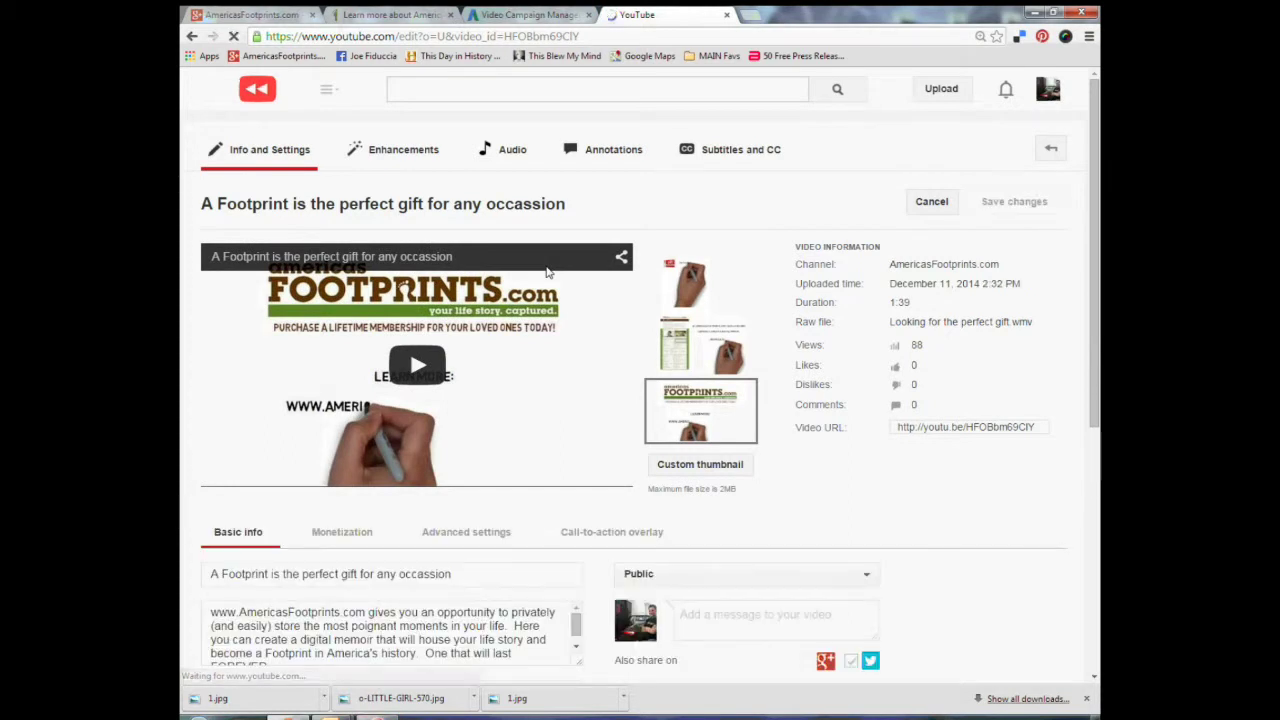
{"action": "left_click", "coordinate": [603, 531]}
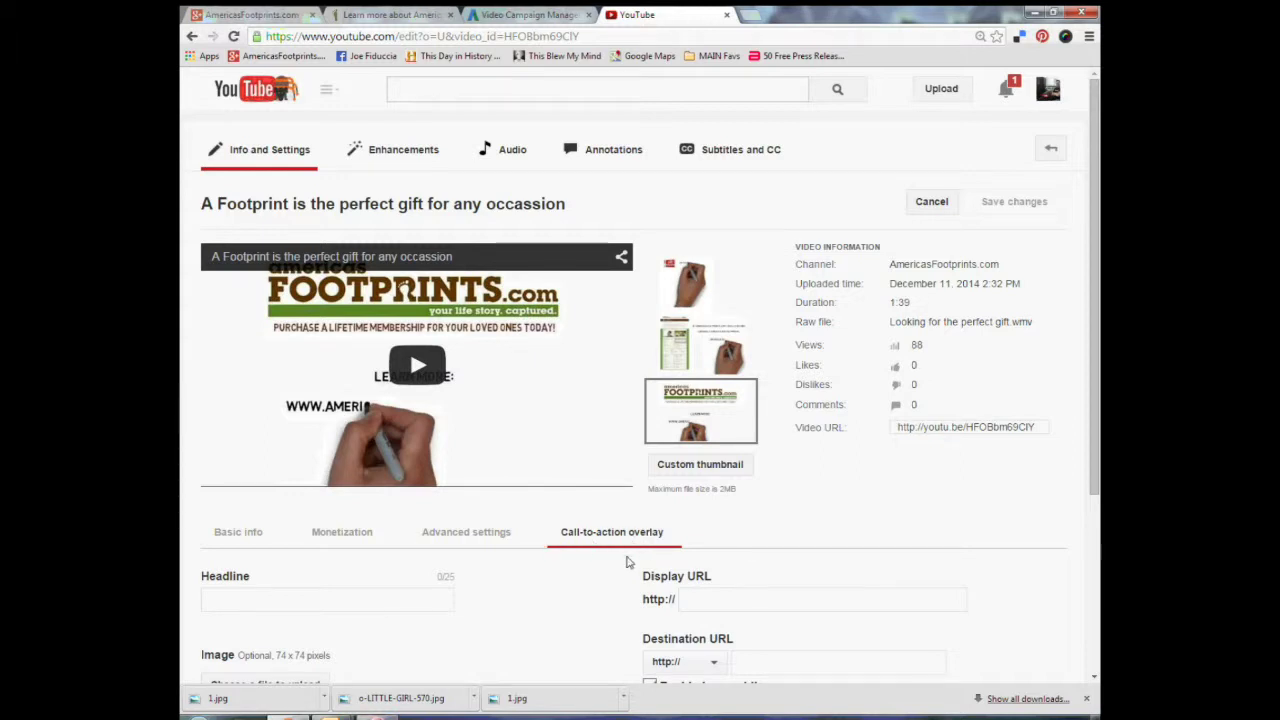
{"action": "scroll", "coordinate": [603, 563], "scroll_direction": "down", "scroll_amount": 3}
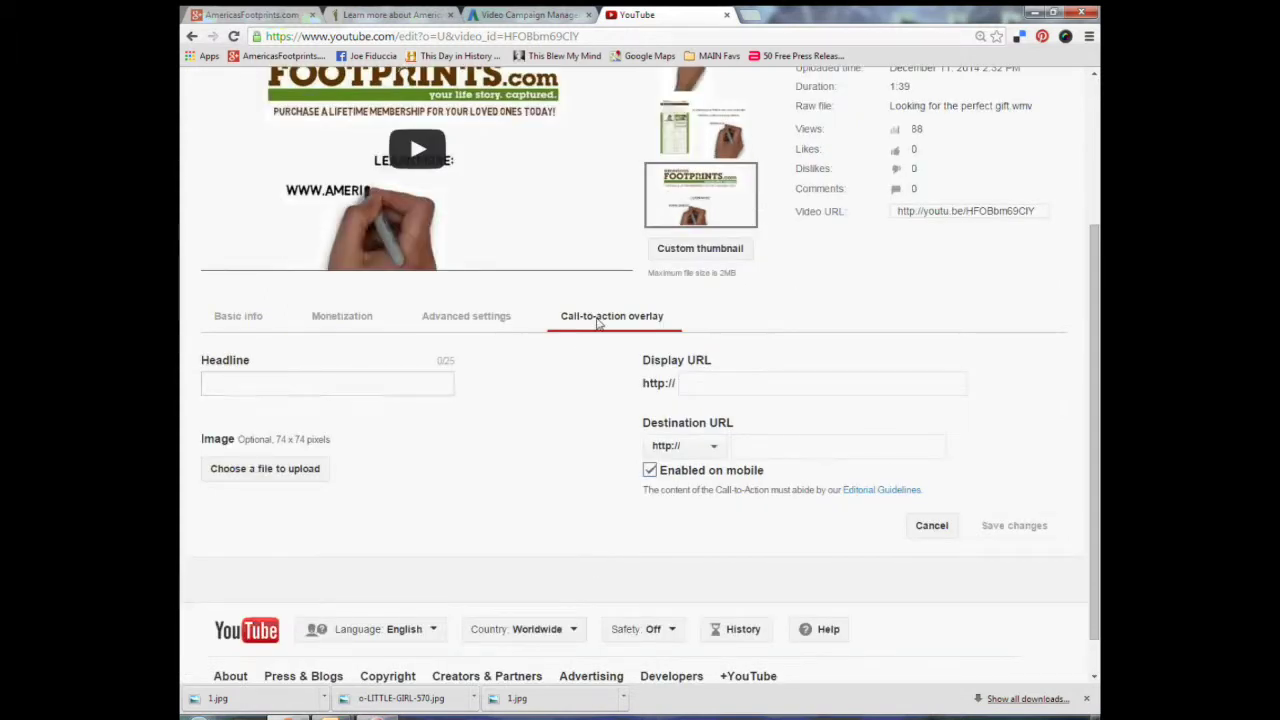
{"action": "left_click", "coordinate": [323, 383]}
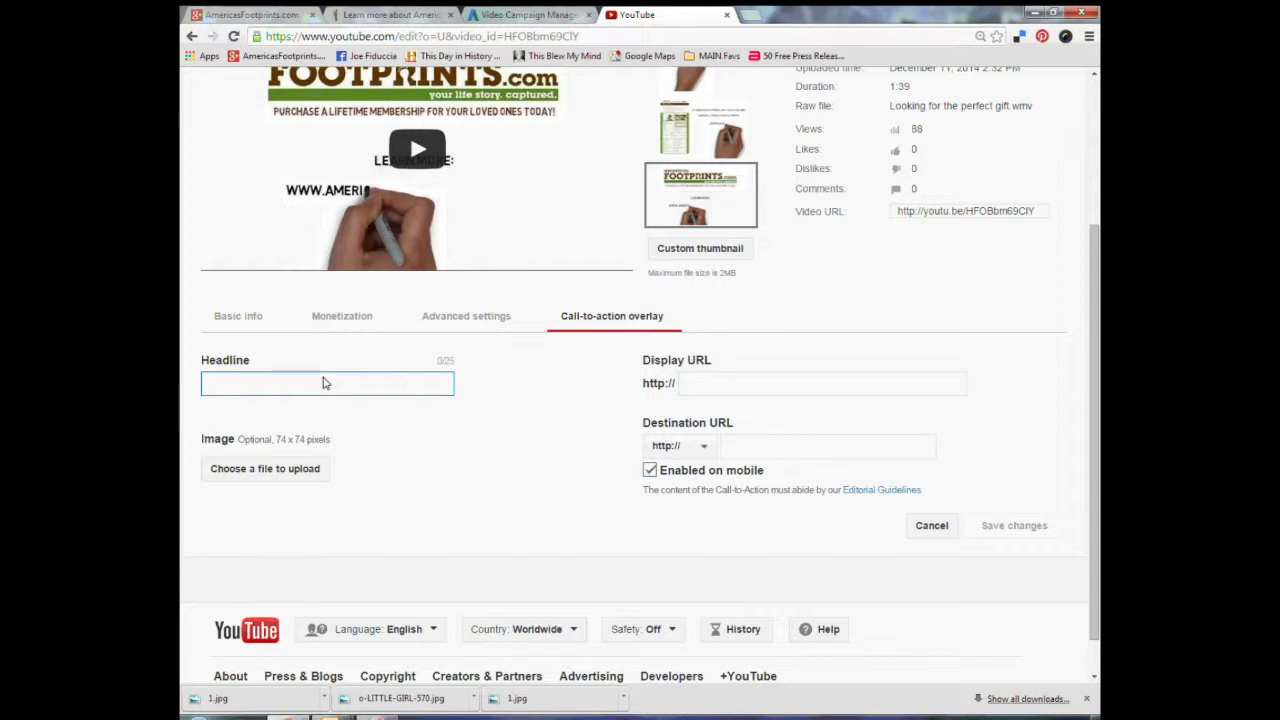
{"action": "type", "text": "Learn more"}
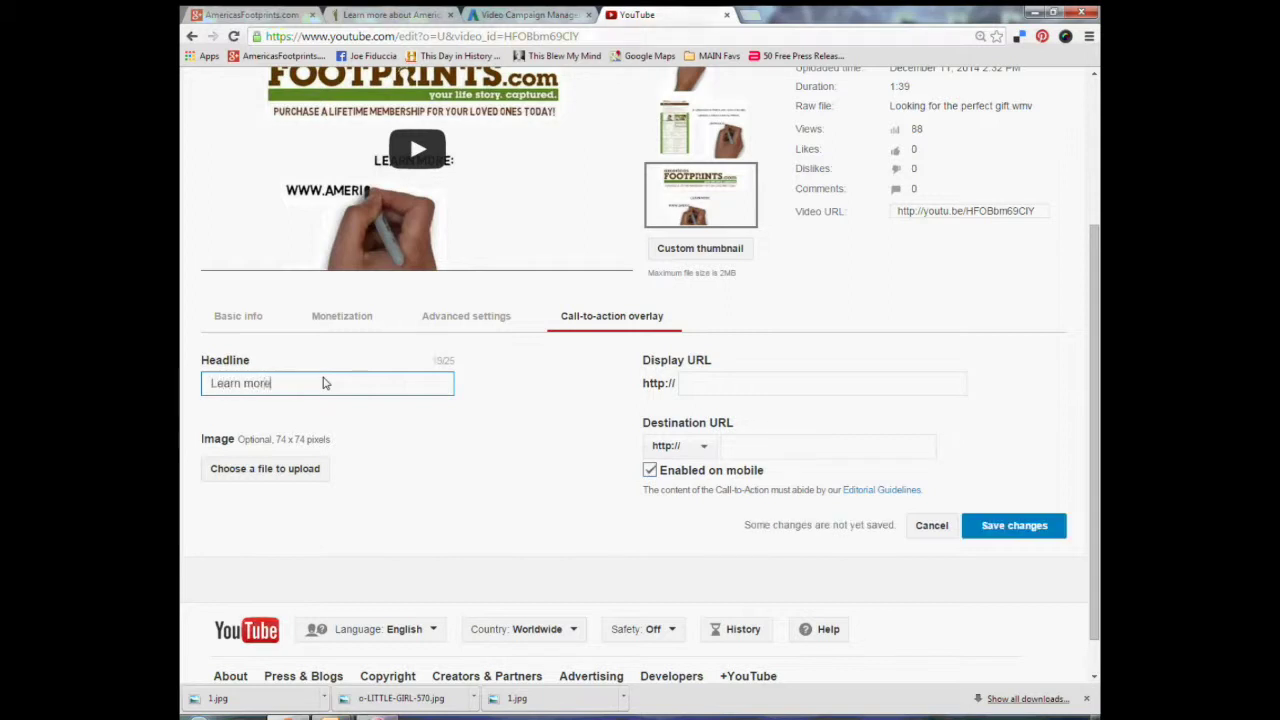
{"action": "left_click", "coordinate": [740, 390]}
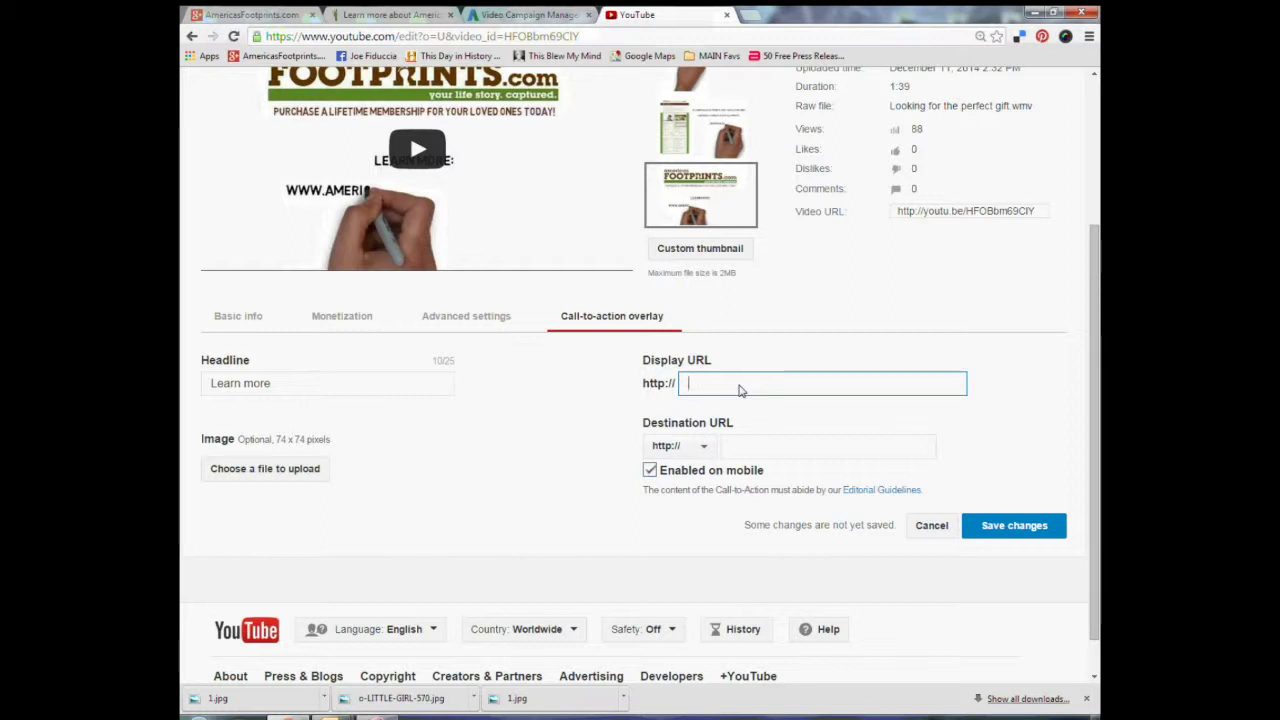
{"action": "type", "text": "www AmericasFo"}
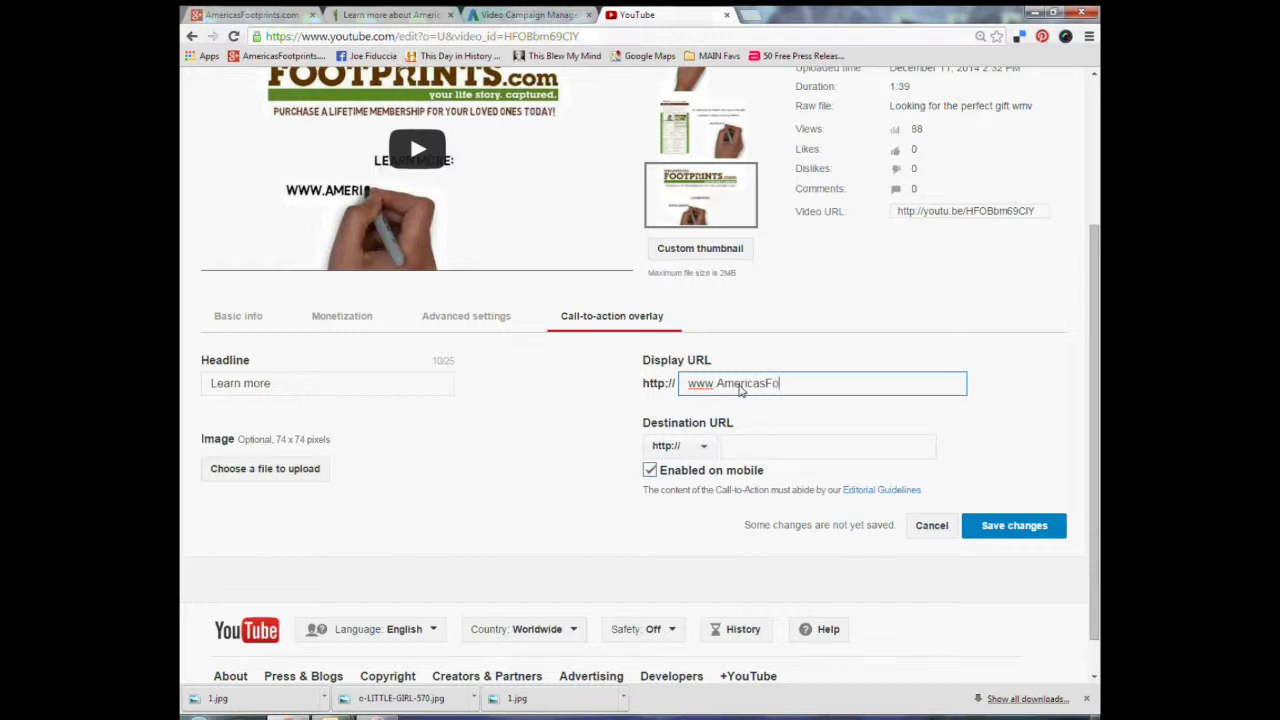
{"action": "type", "text": "otprints com"}
{"action": "left_click", "coordinate": [753, 449]}
{"action": "left_click", "coordinate": [378, 10]}
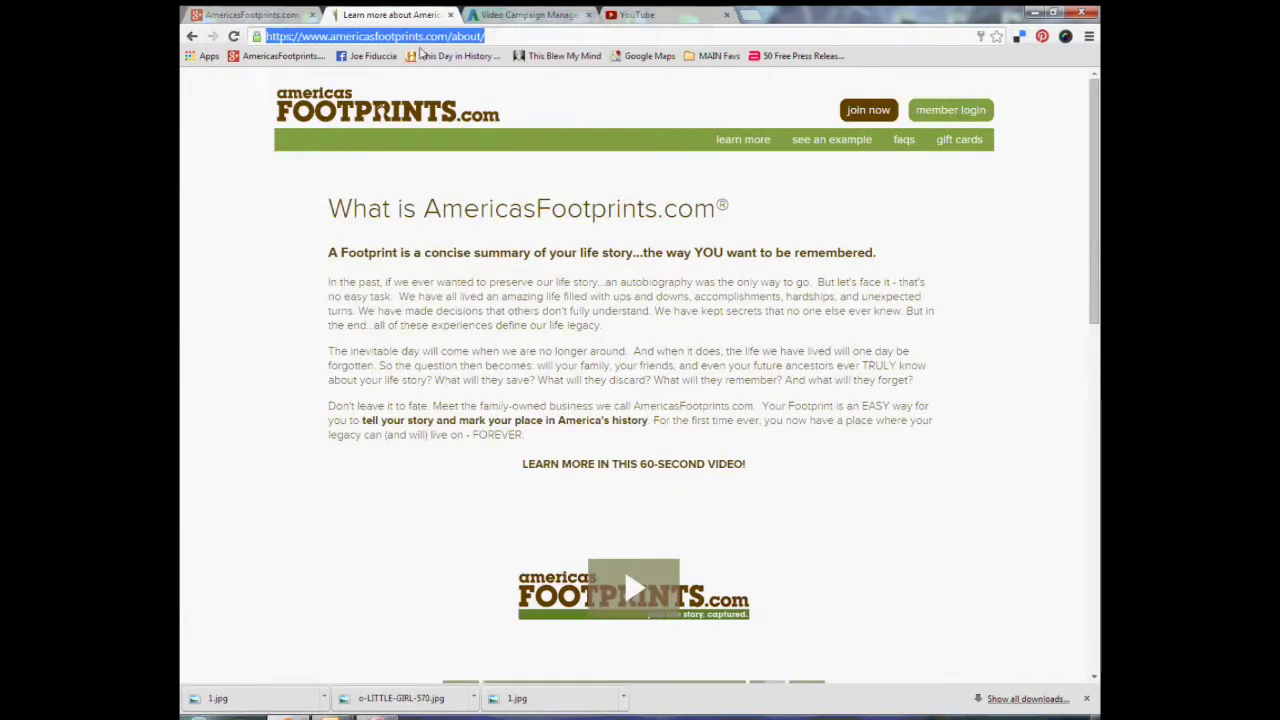
{"action": "left_click", "coordinate": [665, 12]}
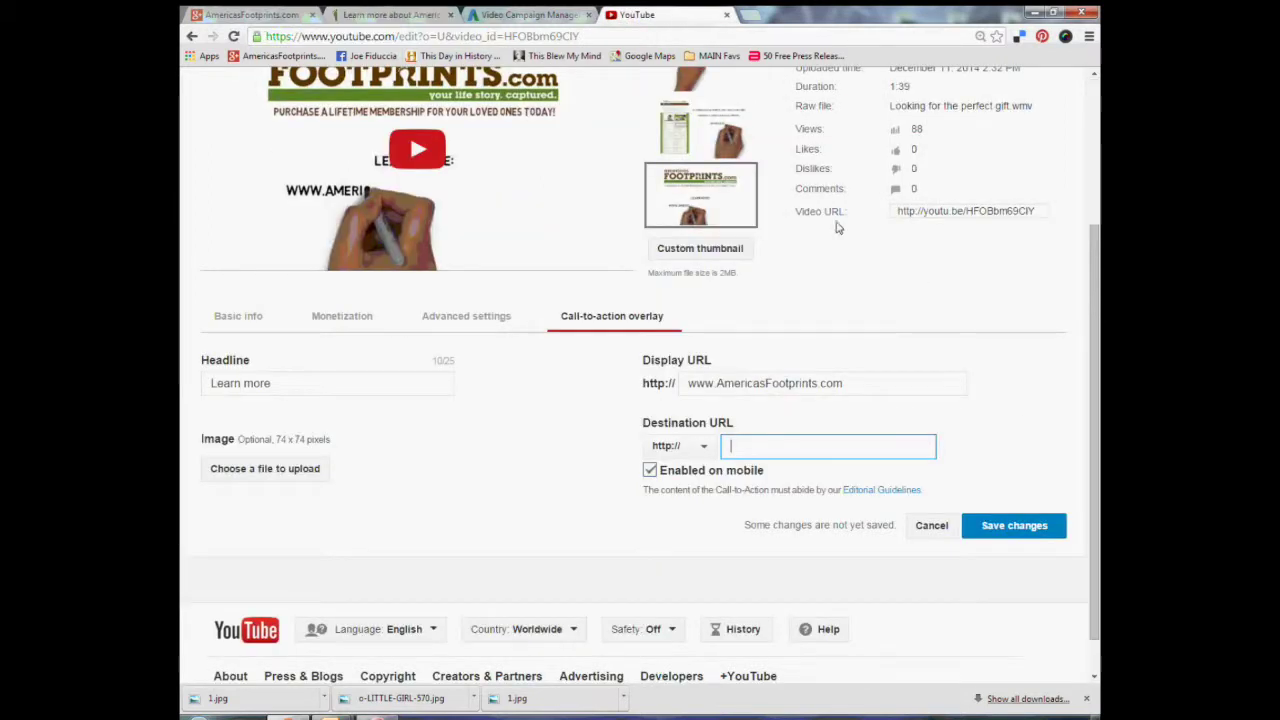
{"action": "type", "text": "http://www.americasfootprints.com/about/"}
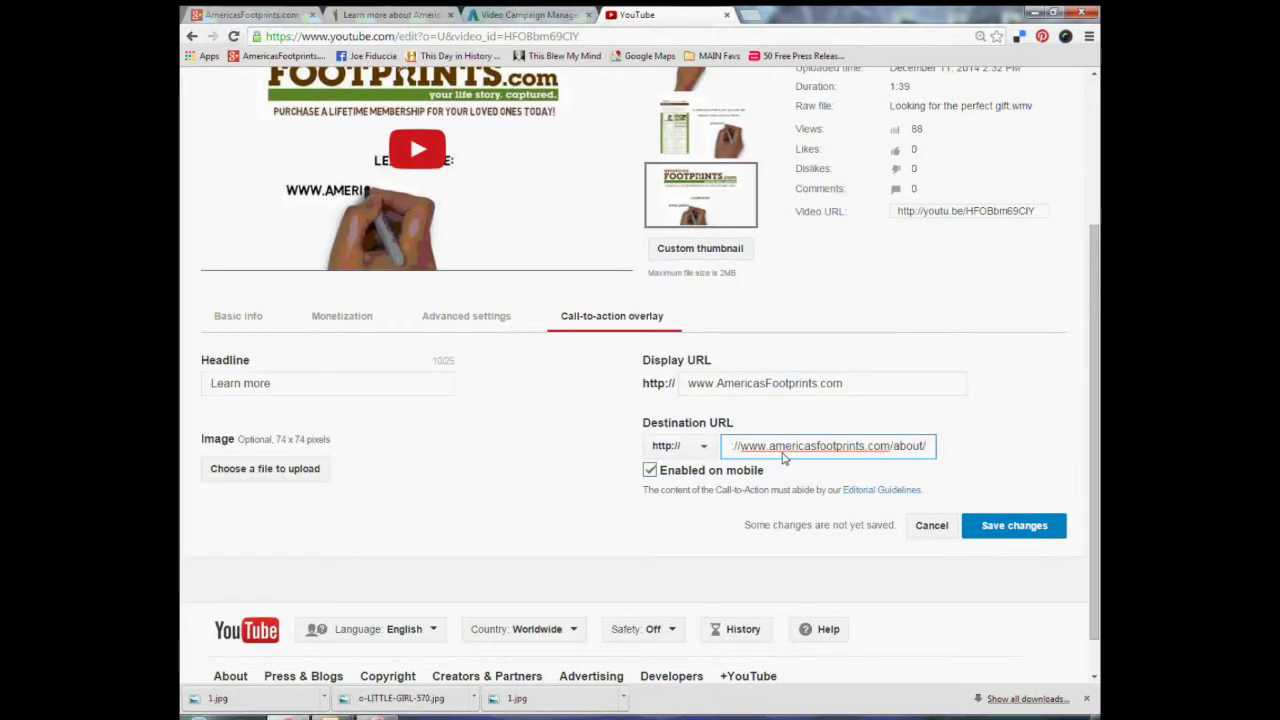
{"action": "left_click", "coordinate": [739, 453]}
{"action": "key", "text": "Left"}
{"action": "key", "text": "Left"}
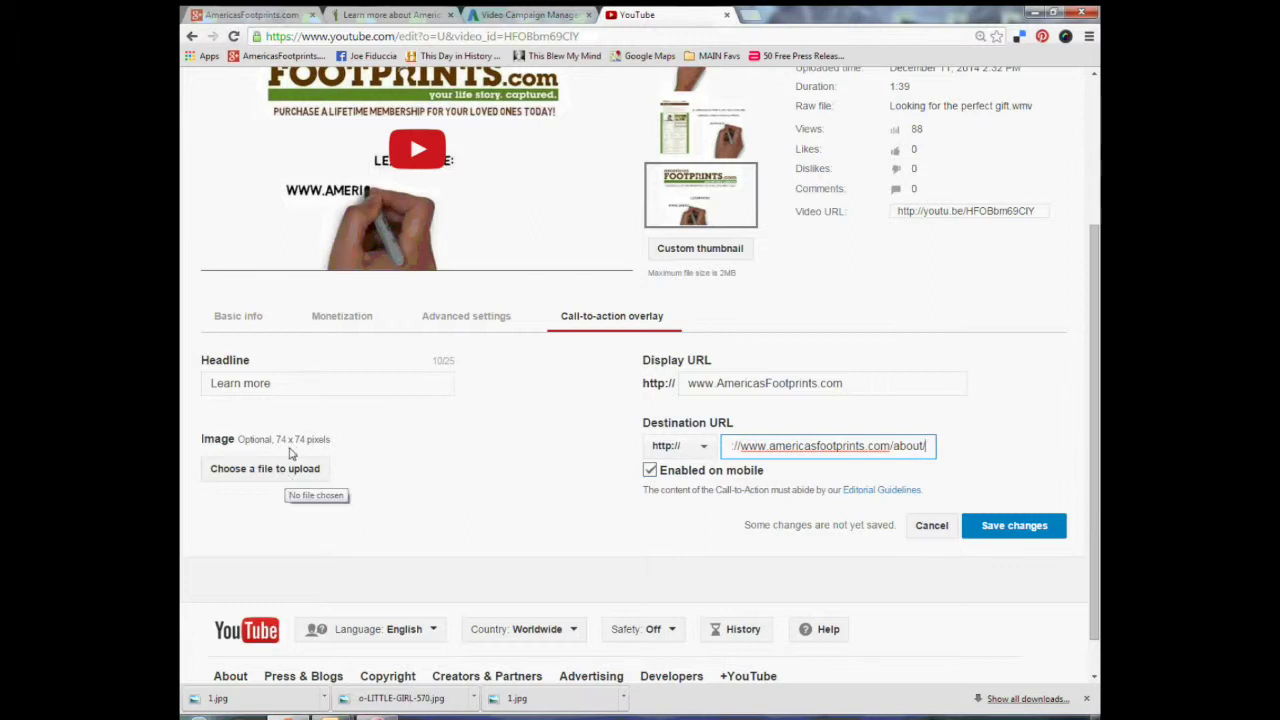
Upload YouTube Overlay_74x74.JPG from the Americas Footprints folder as the overlay image and save the changes.
{"action": "left_click", "coordinate": [265, 469]}
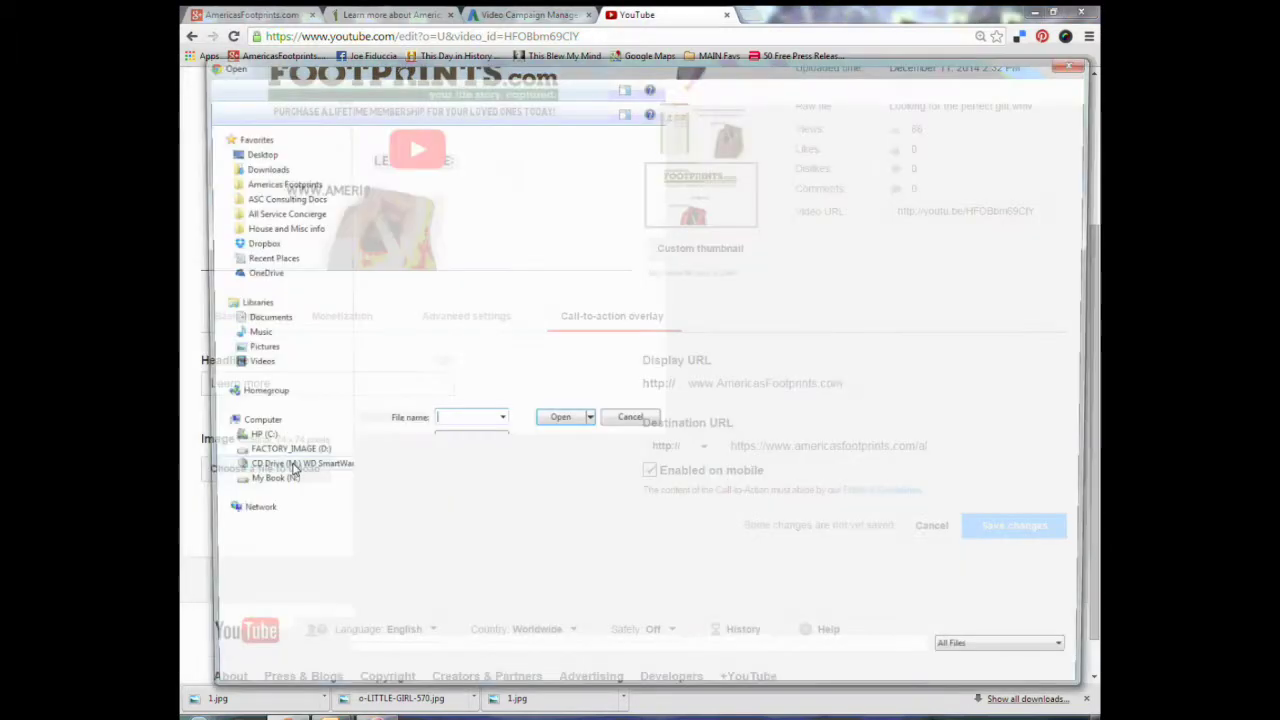
{"action": "left_click", "coordinate": [296, 183]}
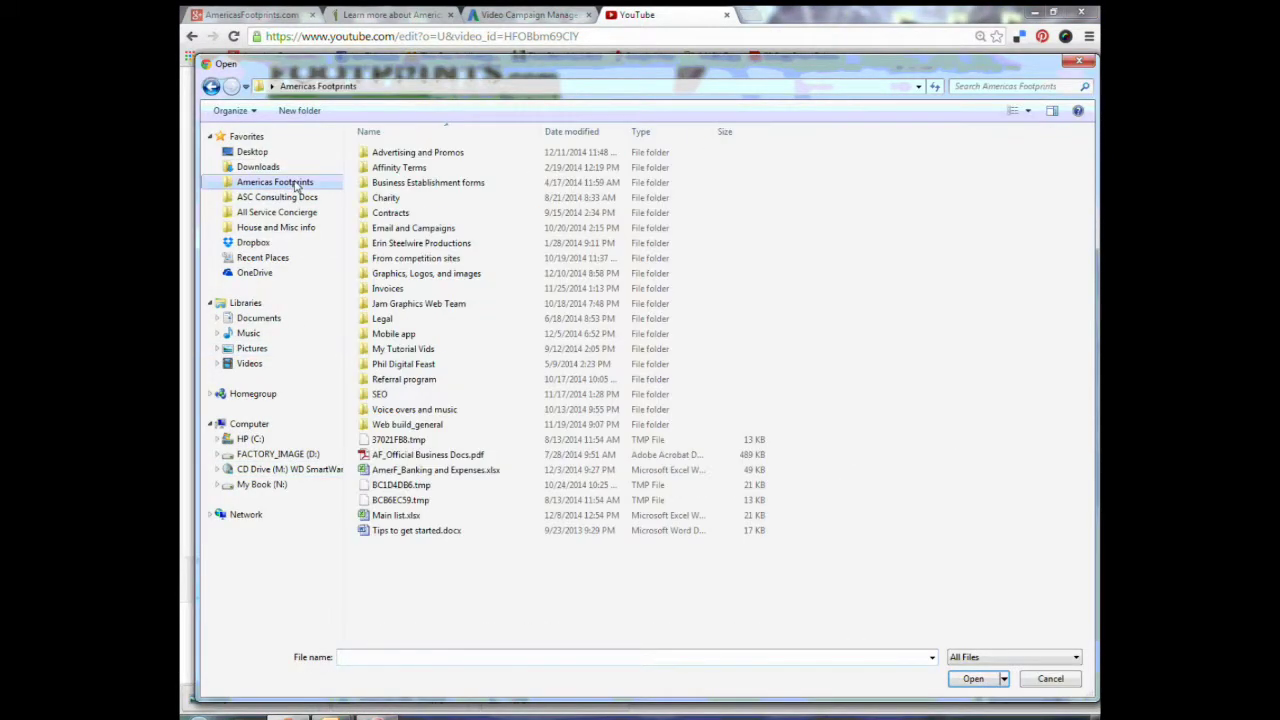
{"action": "double_click", "coordinate": [437, 432]}
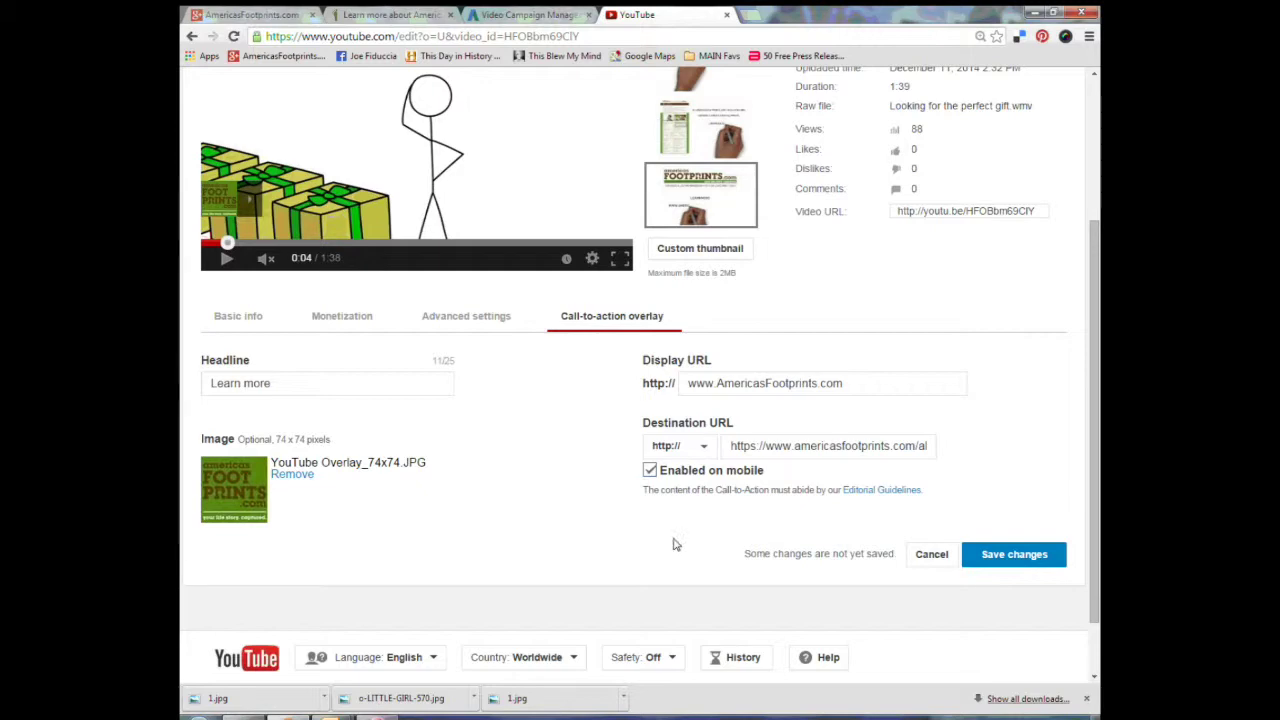
{"action": "left_click", "coordinate": [1038, 566]}
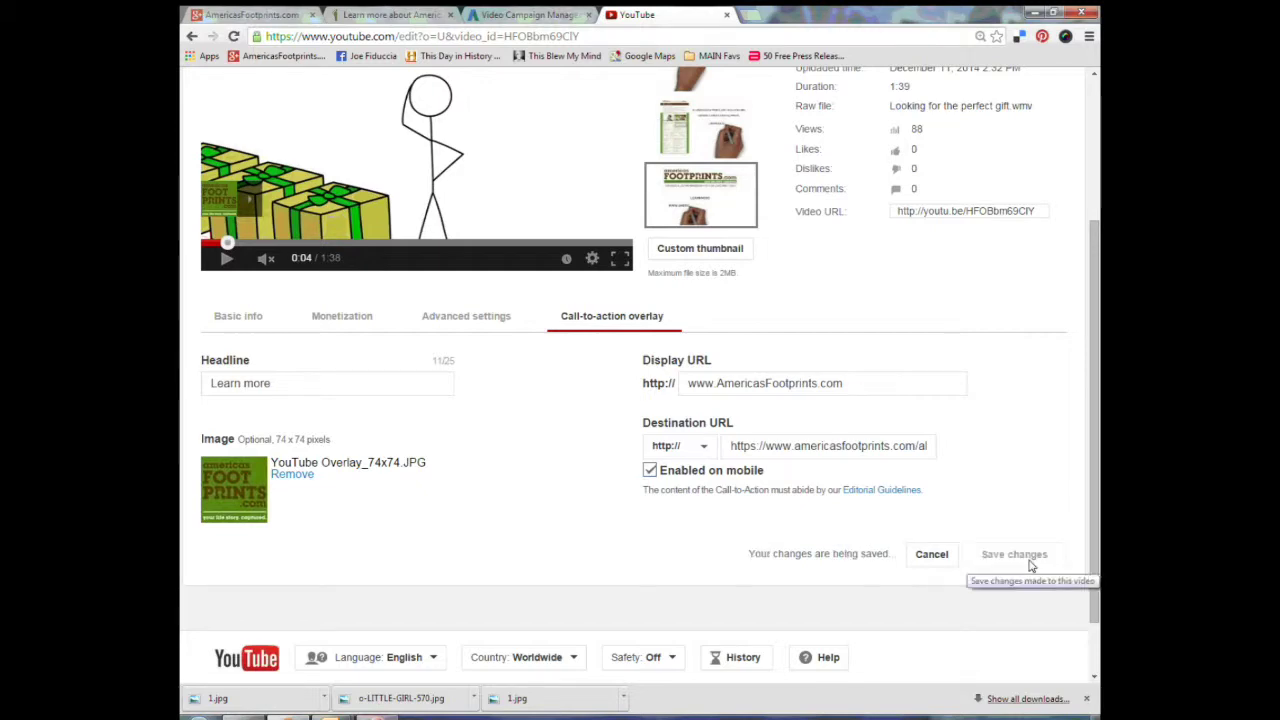
Reload the video's edit page and play the video to check the call-to-action overlay.
{"action": "scroll", "coordinate": [818, 532], "scroll_direction": "up", "scroll_amount": 3}
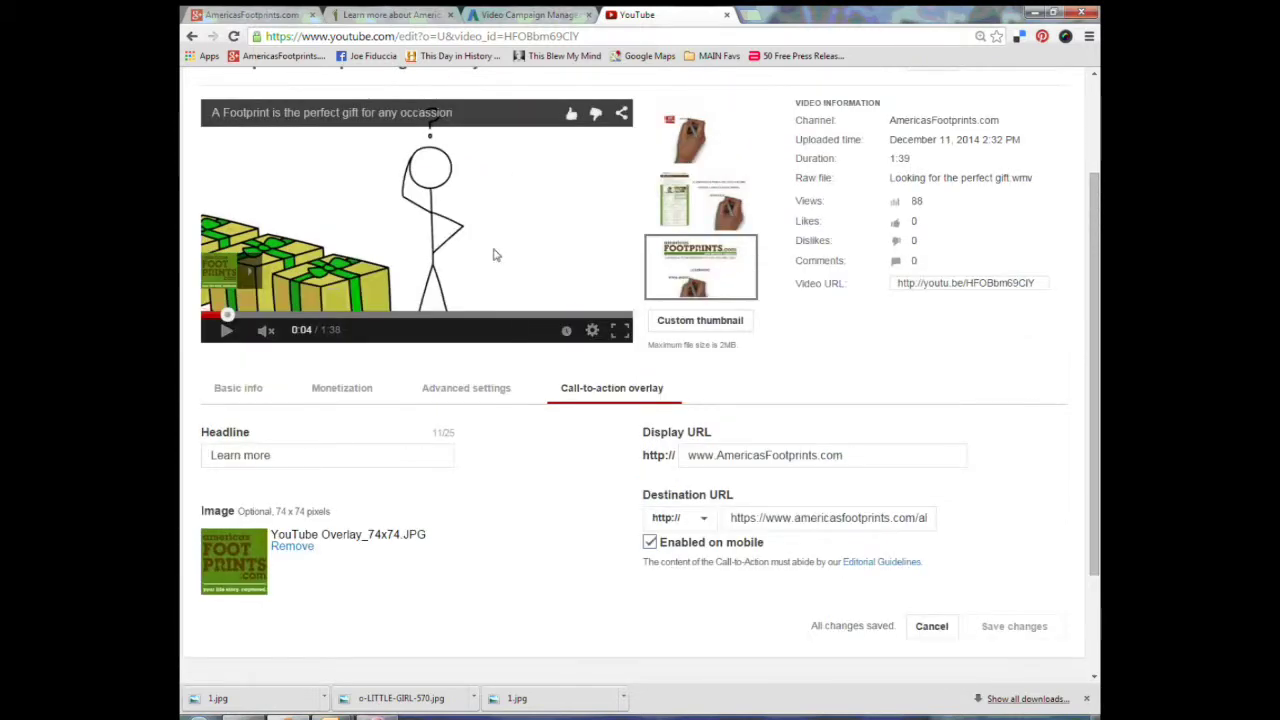
{"action": "scroll", "coordinate": [491, 260], "scroll_direction": "up", "scroll_amount": 1}
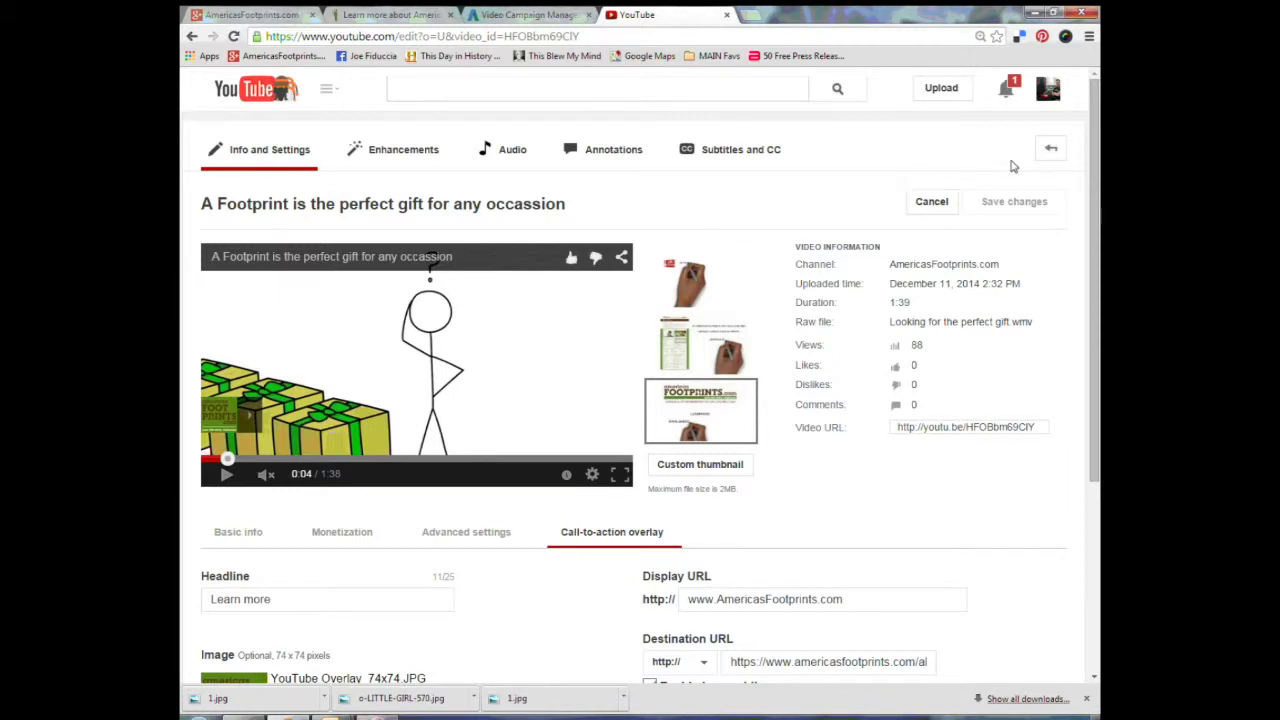
{"action": "left_click", "coordinate": [232, 37]}
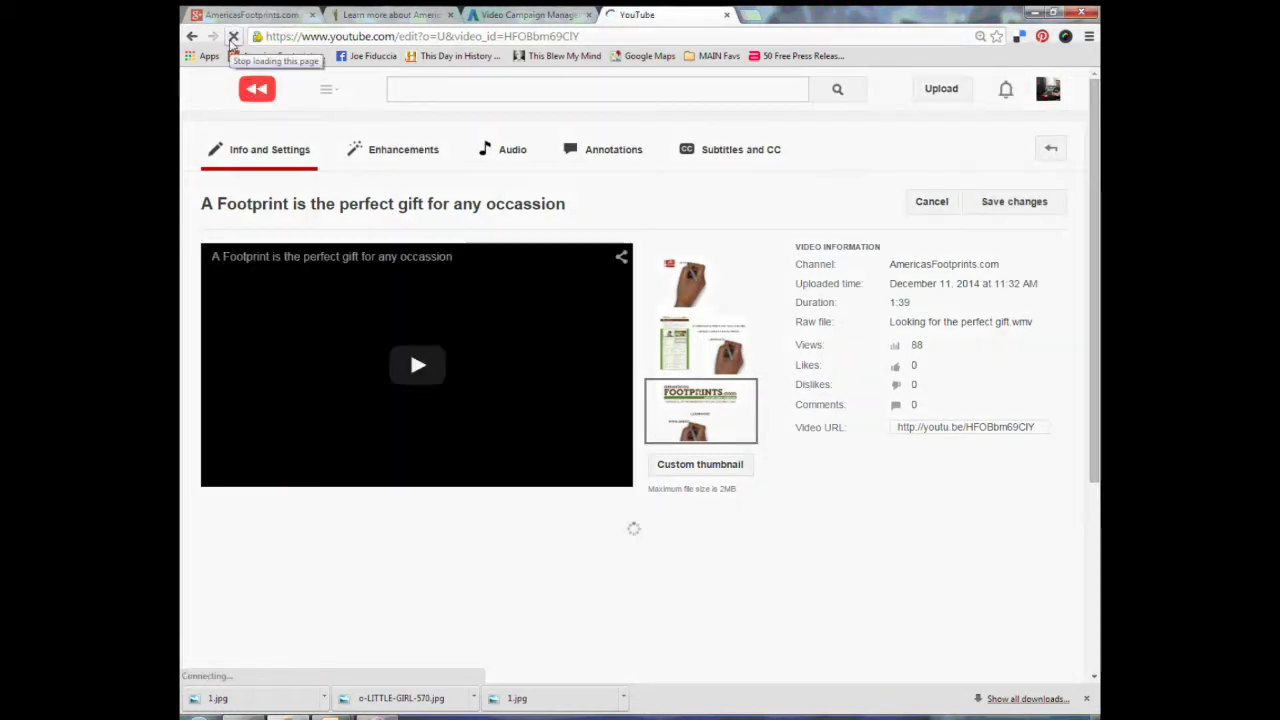
{"action": "left_click", "coordinate": [420, 368]}
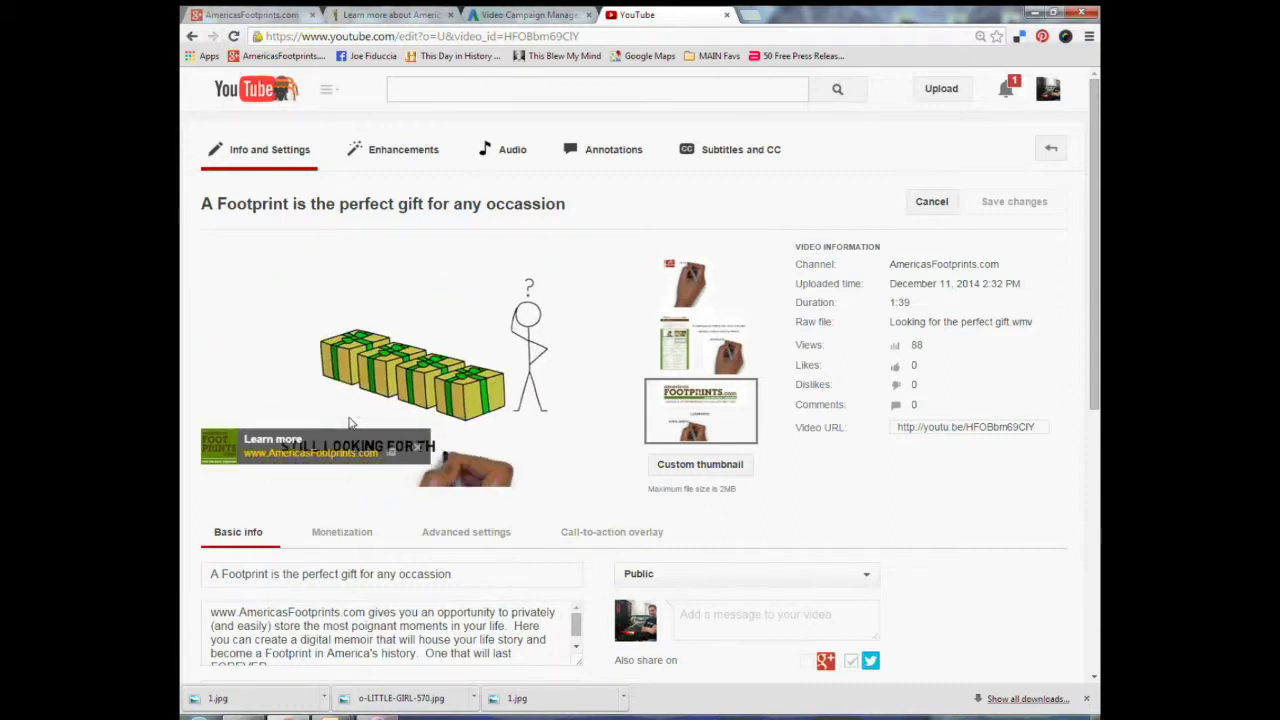
Review the YouTube Commercials campaign's ads in AdWords, then return to YouTube and reopen the video's call-to-action overlay settings.
{"action": "left_click", "coordinate": [530, 14]}
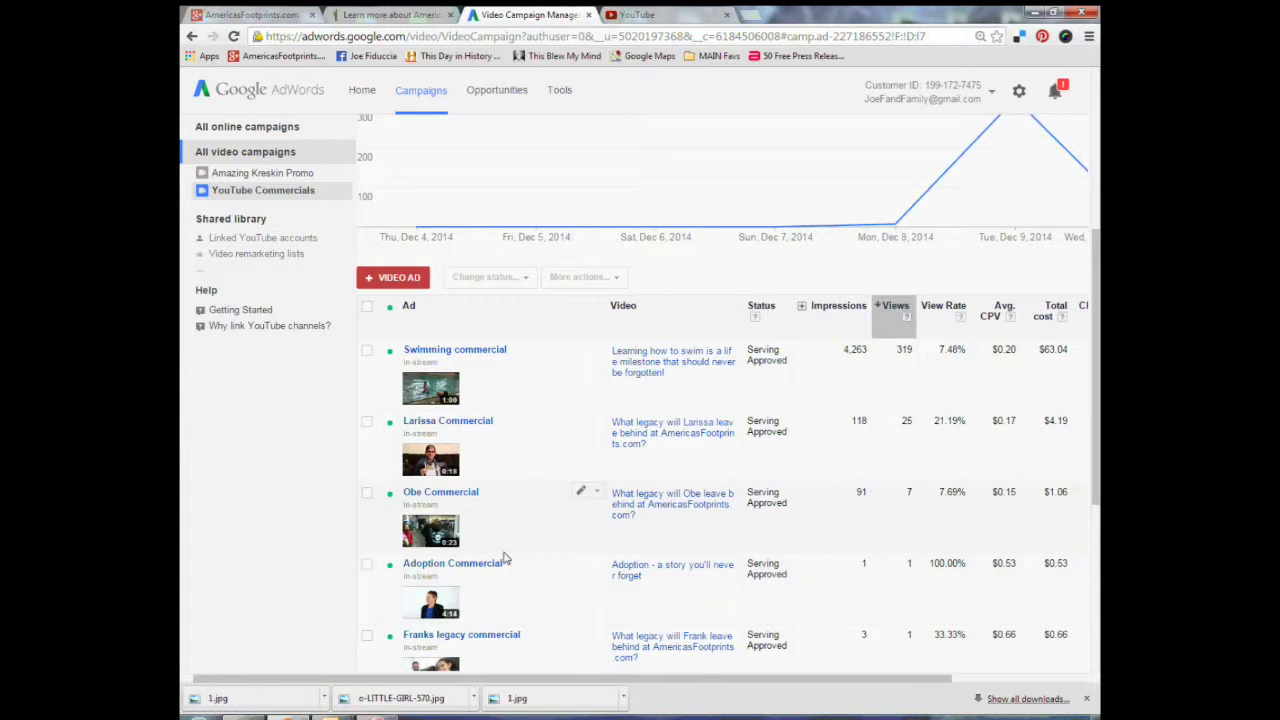
{"action": "left_click", "coordinate": [638, 14]}
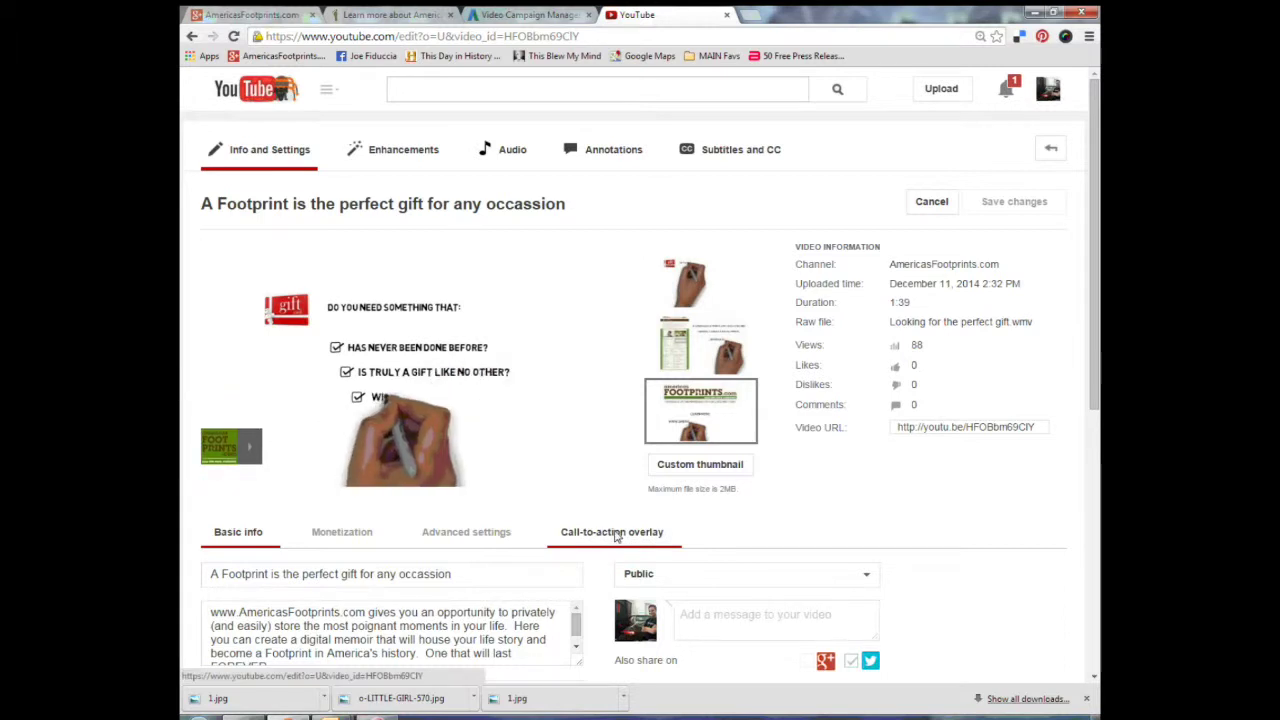
{"action": "left_click", "coordinate": [615, 533]}
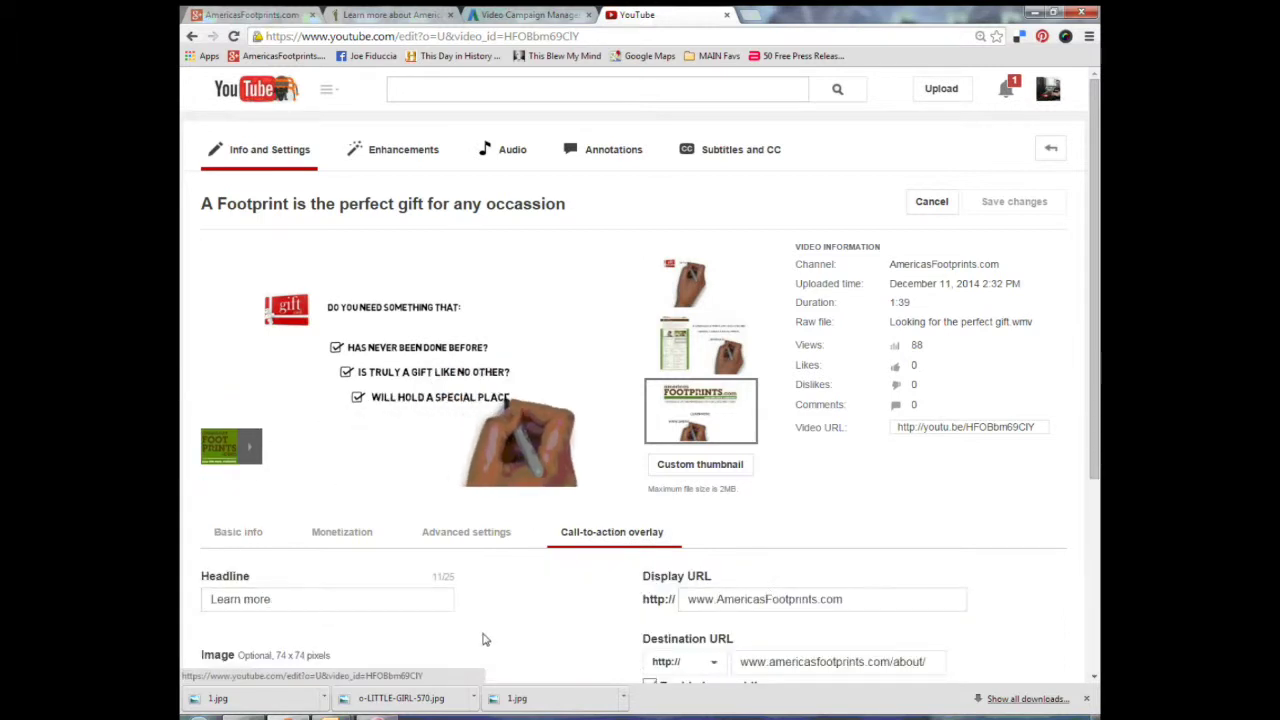